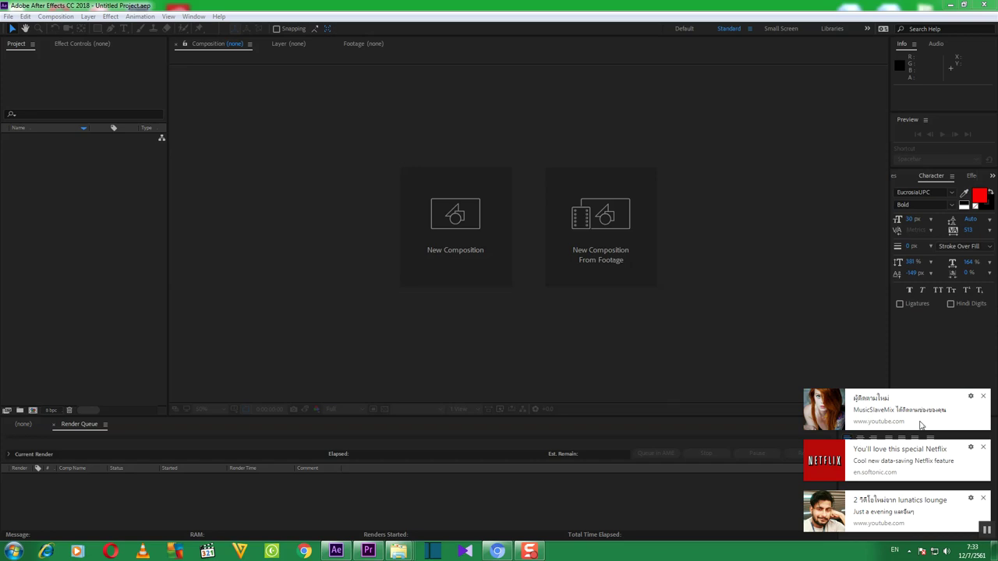
Dismiss the three desktop notifications covering the workspace
{"action": "left_click", "coordinate": [984, 398]}
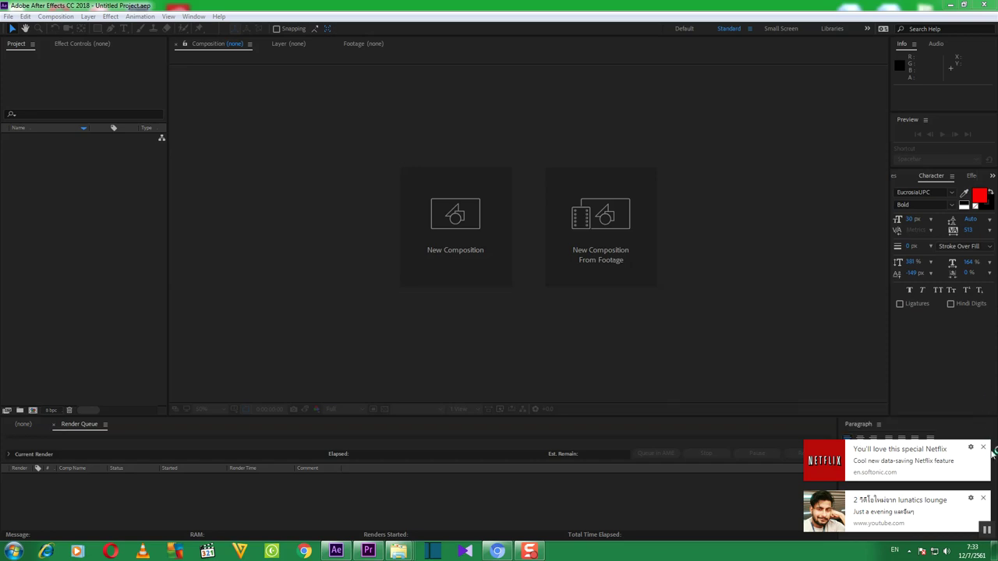
{"action": "left_click", "coordinate": [983, 448]}
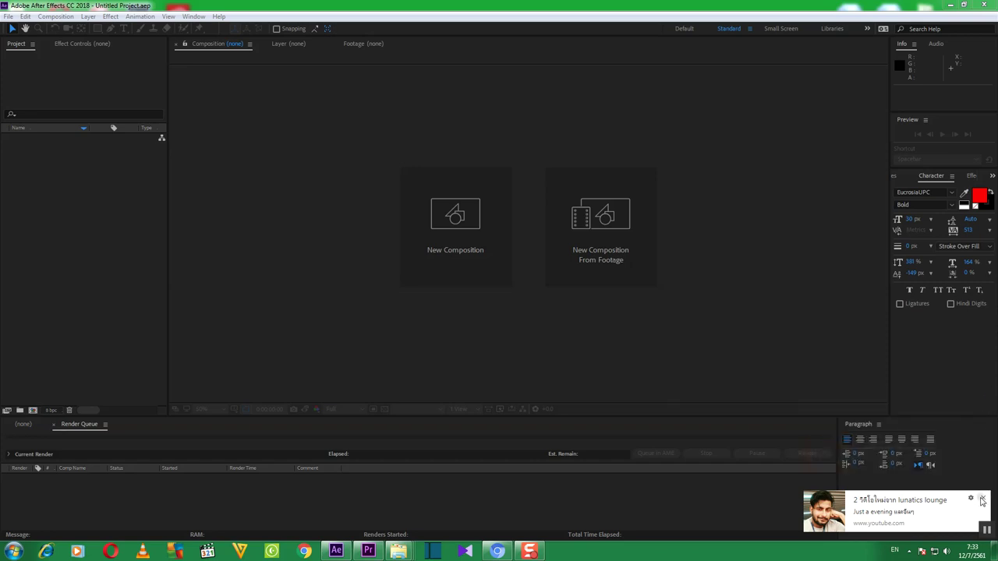
{"action": "left_click", "coordinate": [982, 498]}
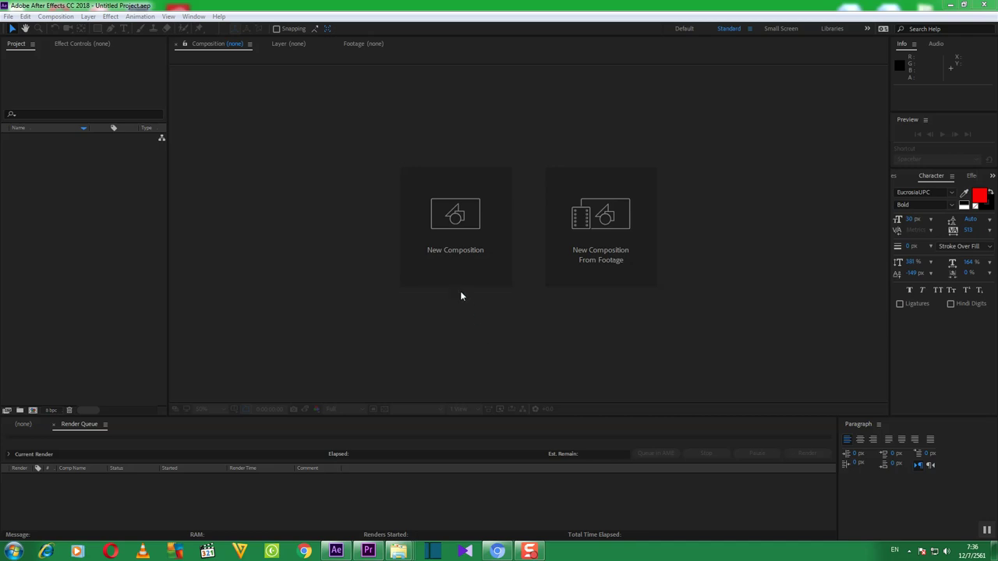
Start a new, empty project
{"action": "left_click", "coordinate": [446, 248]}
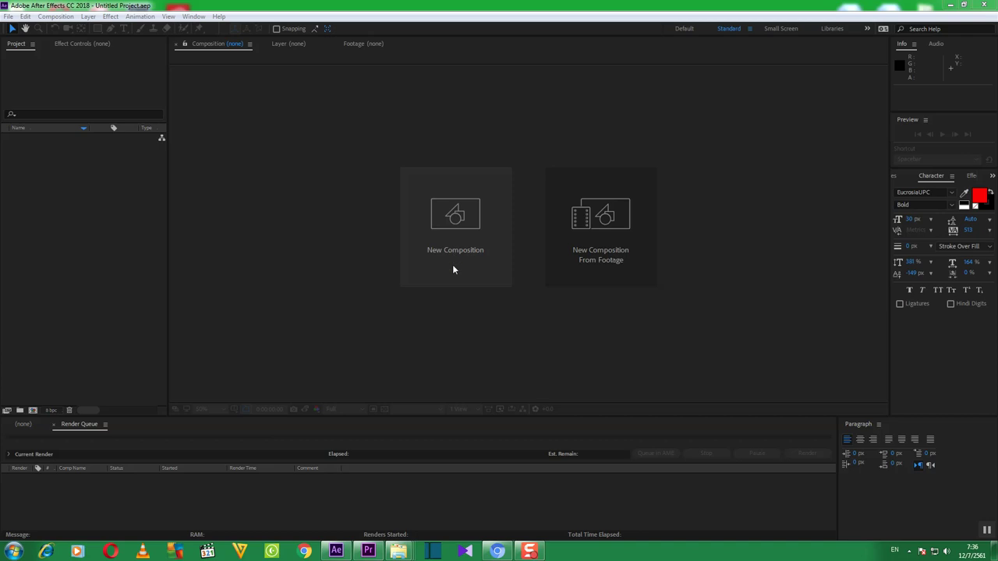
{"action": "left_click", "coordinate": [8, 17]}
{"action": "mouse_move", "coordinate": [48, 30]}
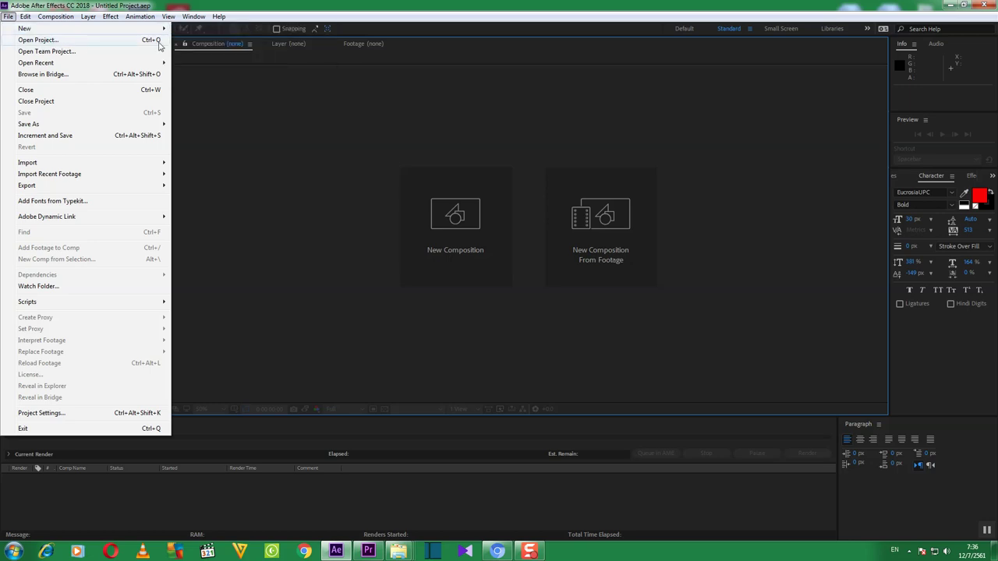
{"action": "mouse_move", "coordinate": [112, 28]}
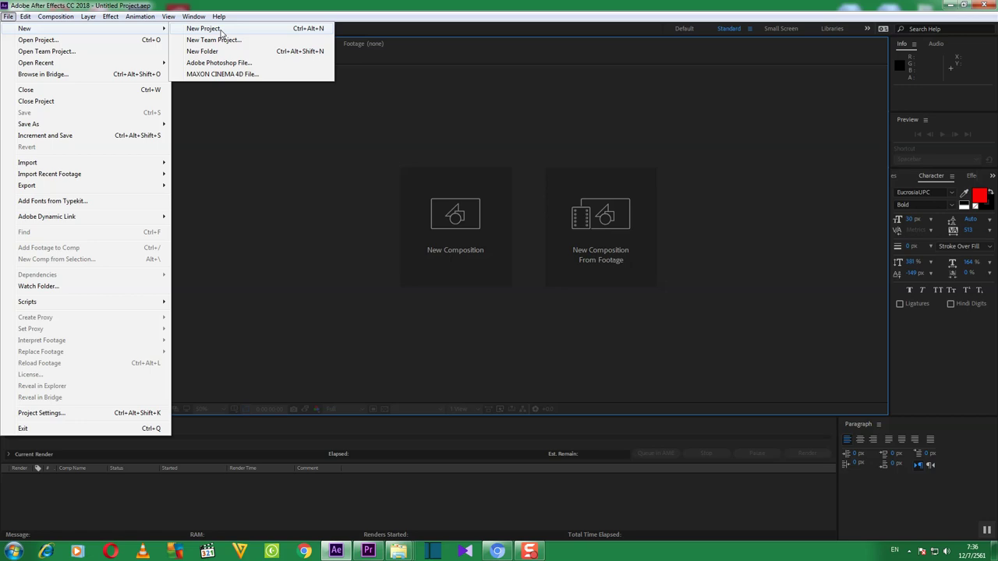
{"action": "left_click", "coordinate": [221, 30]}
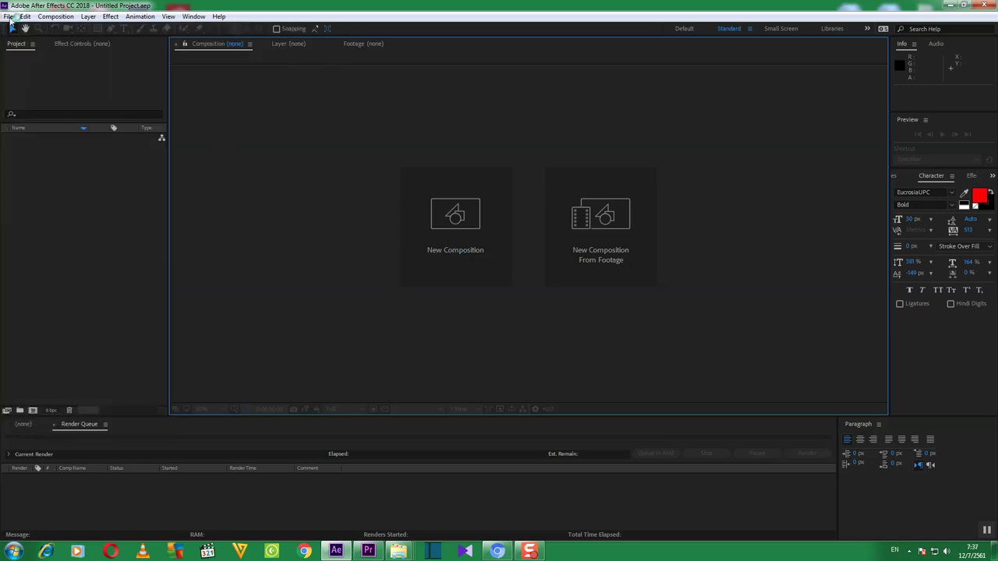
{"action": "left_click", "coordinate": [8, 17]}
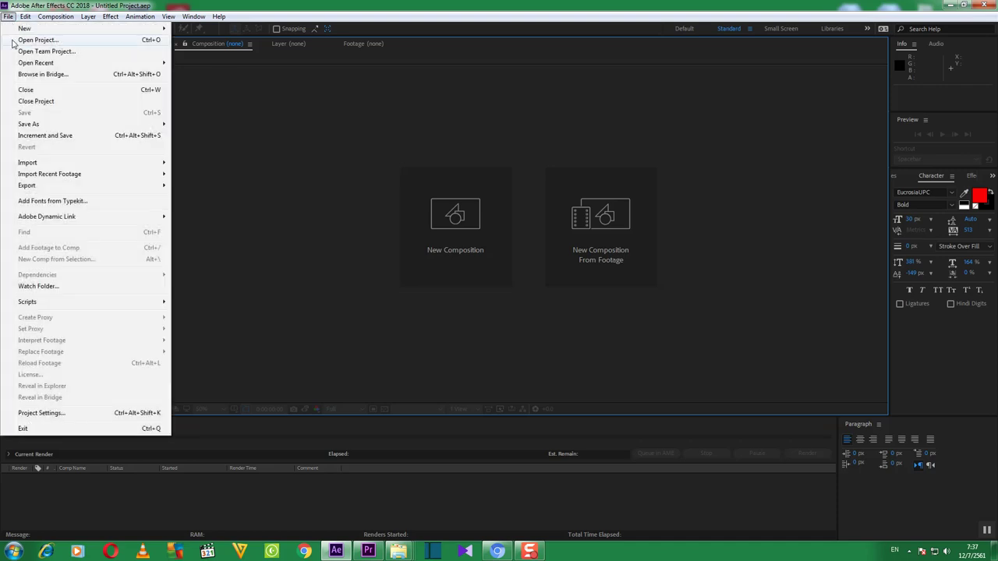
{"action": "left_click", "coordinate": [13, 42]}
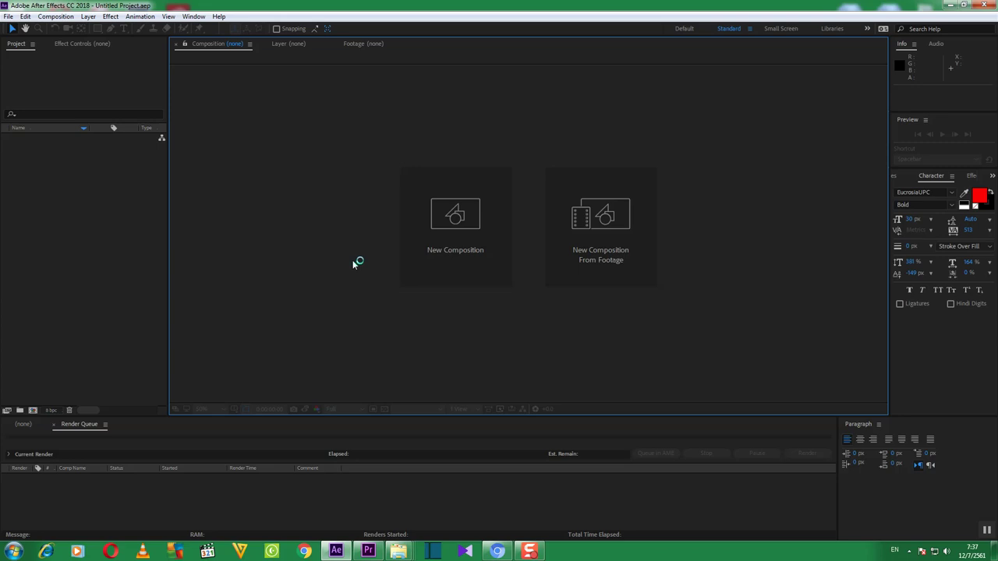
Begin a new composition and name it "Training Ae #1"
{"action": "left_click", "coordinate": [461, 220]}
{"action": "left_click", "coordinate": [453, 217]}
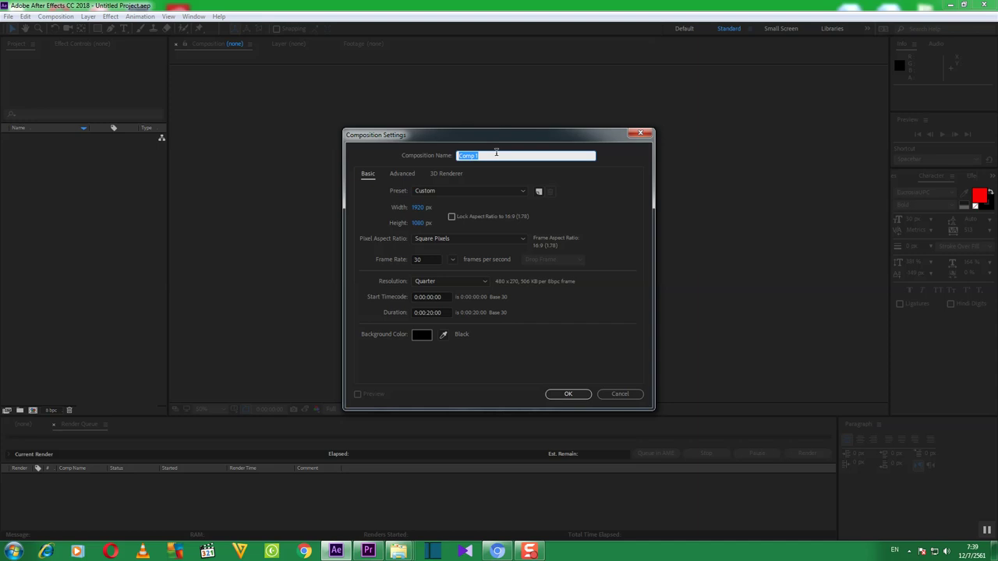
{"action": "type", "text": "Training"}
{"action": "type", "text": "Ae #1"}
Examine the available composition presets, leaving the preset on Custom, and dismiss the ByteFence alert
{"action": "left_click", "coordinate": [522, 191]}
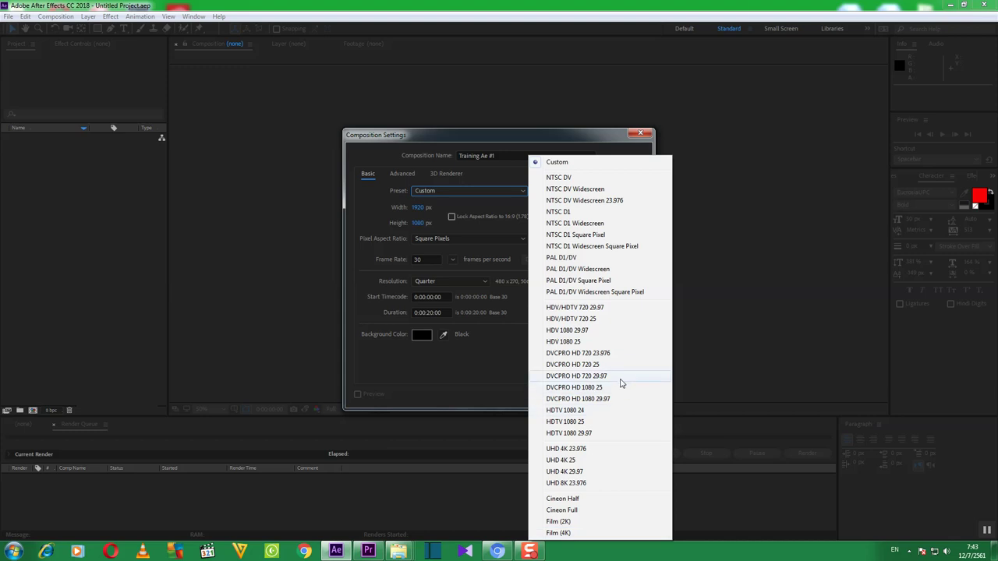
{"action": "left_click", "coordinate": [588, 333]}
{"action": "left_click", "coordinate": [436, 191]}
{"action": "left_click", "coordinate": [525, 192]}
{"action": "left_click", "coordinate": [540, 147]}
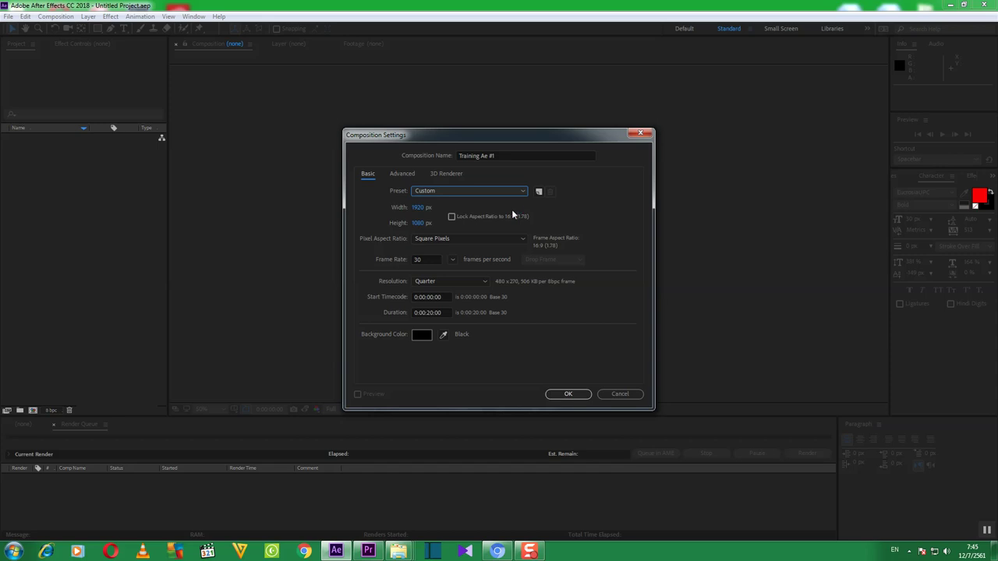
{"action": "left_click", "coordinate": [524, 191]}
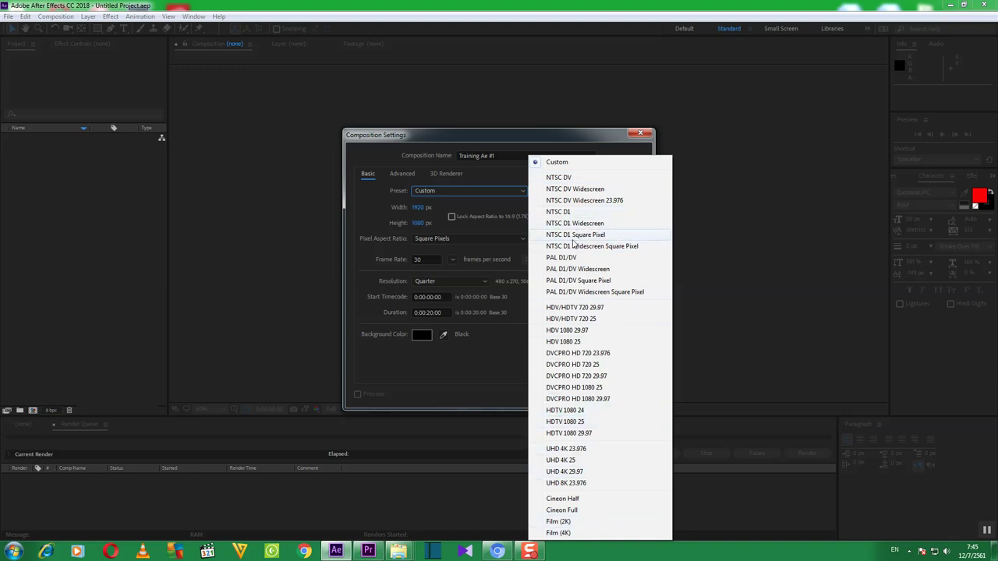
{"action": "left_click", "coordinate": [607, 353]}
{"action": "left_click", "coordinate": [606, 355]}
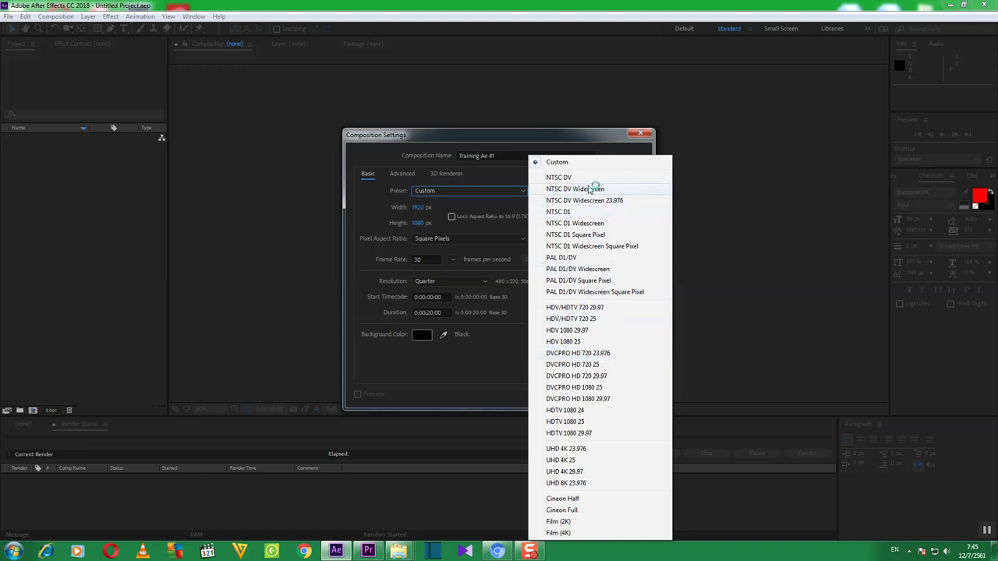
{"action": "left_click", "coordinate": [551, 137]}
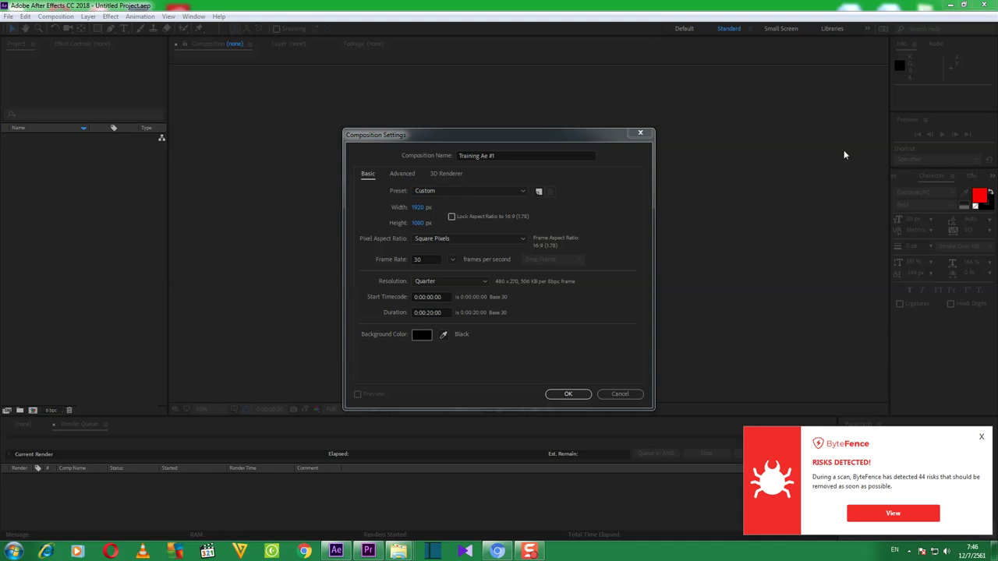
{"action": "left_click", "coordinate": [982, 437]}
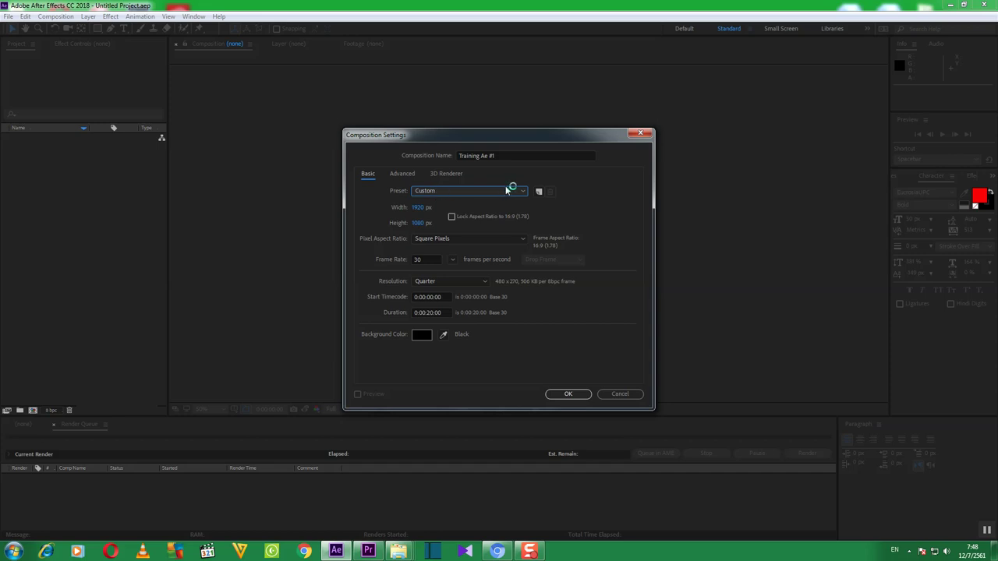
Lock the aspect ratio to 16:9, set the width to 2000 px and create the composition
{"action": "left_click", "coordinate": [434, 208]}
{"action": "left_click", "coordinate": [452, 216]}
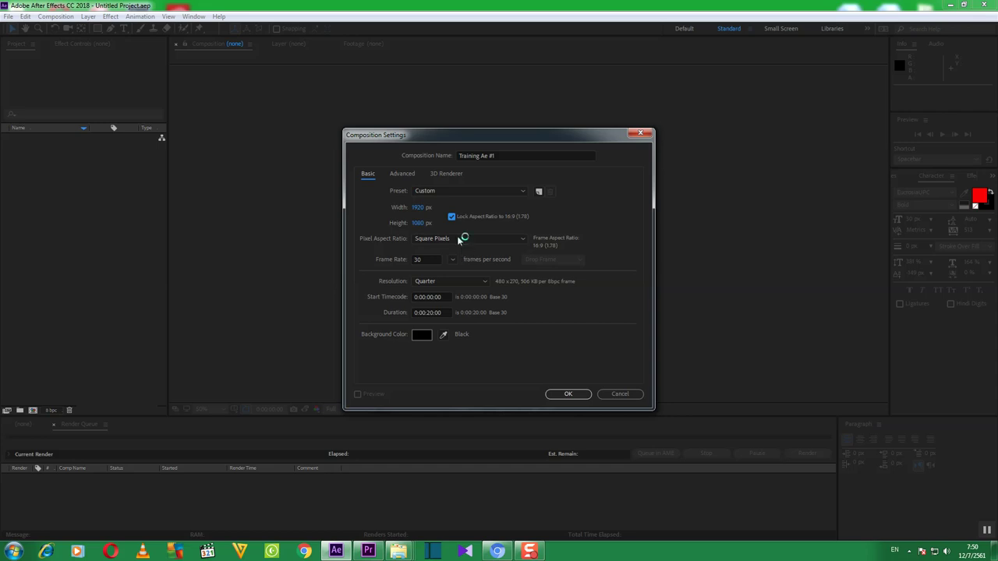
{"action": "left_click", "coordinate": [419, 207]}
{"action": "type", "text": "2000"}
{"action": "key", "text": "Return"}
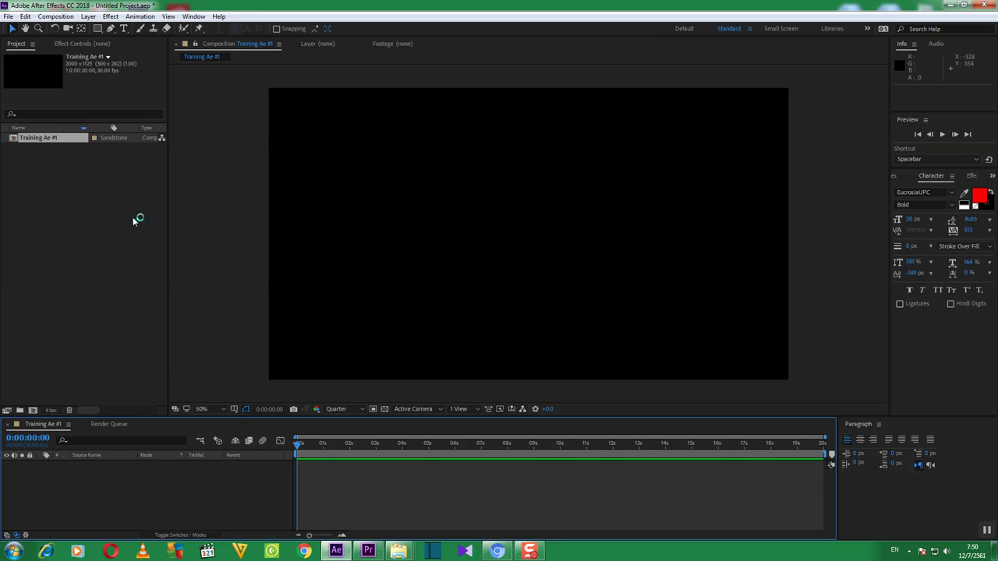
Reopen the settings of composition "Training Ae #1", unlock its aspect ratio and set the height to 1200 px
{"action": "right_click", "coordinate": [62, 138]}
{"action": "left_click", "coordinate": [33, 185]}
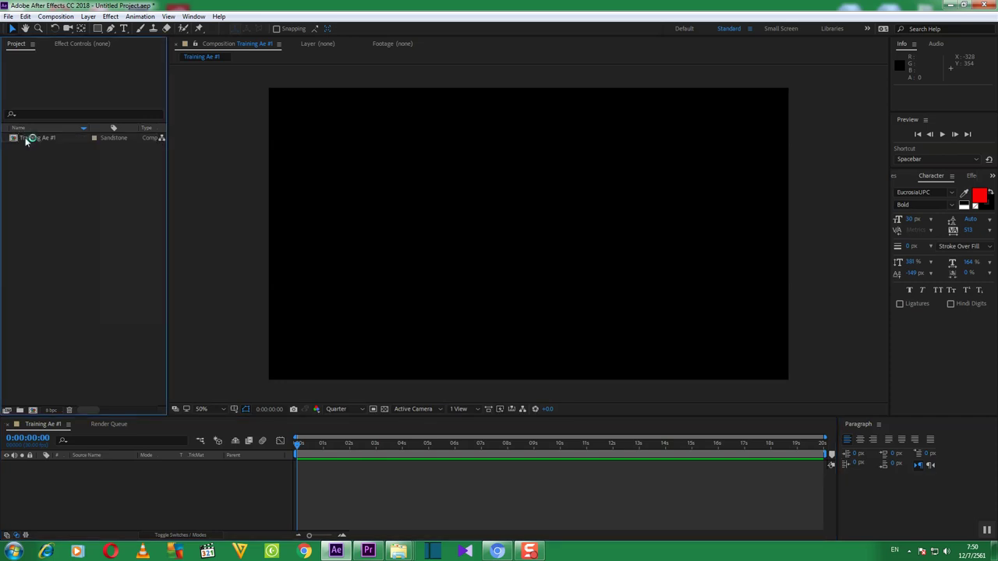
{"action": "left_click", "coordinate": [26, 139]}
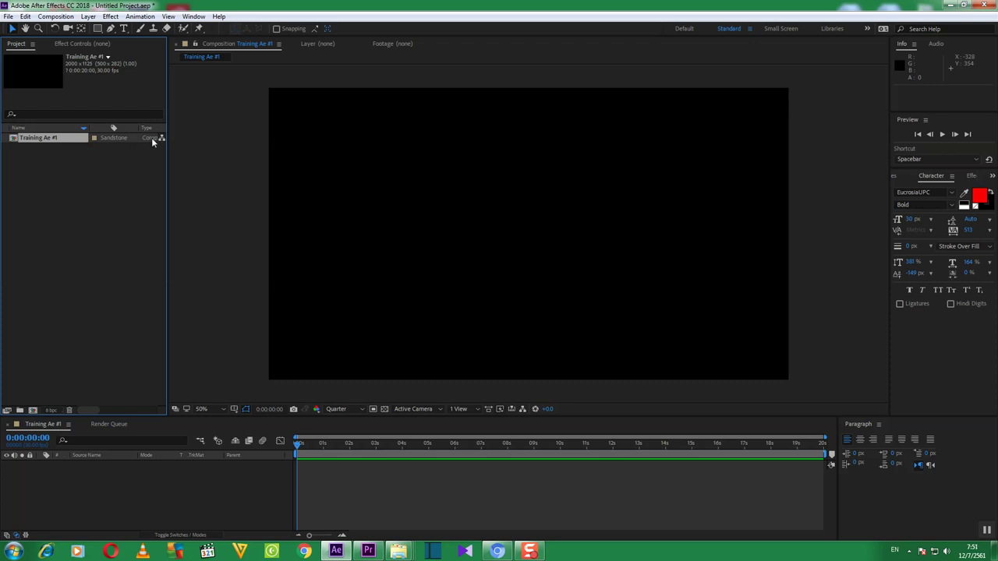
{"action": "right_click", "coordinate": [66, 138]}
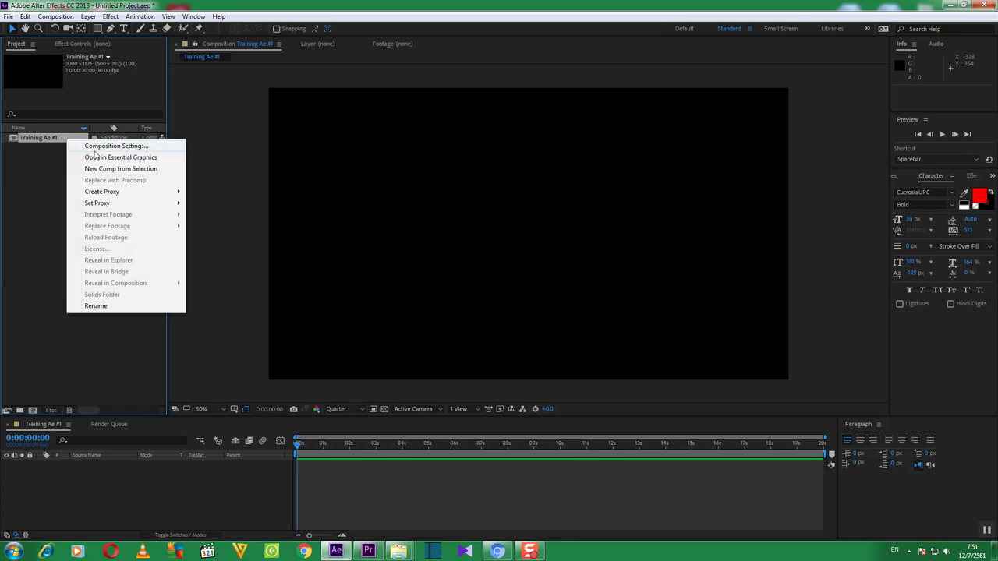
{"action": "left_click", "coordinate": [123, 147]}
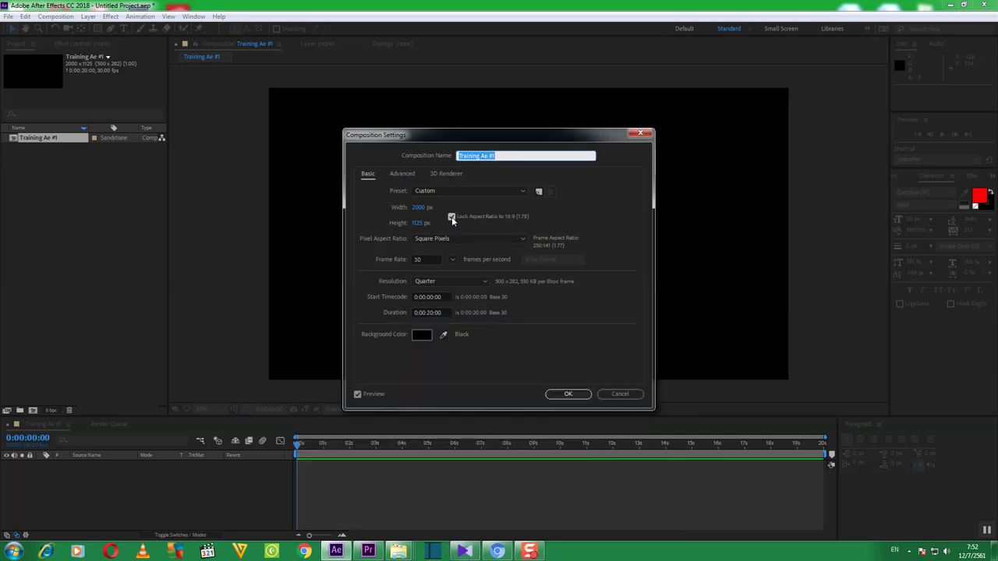
{"action": "left_click", "coordinate": [452, 216]}
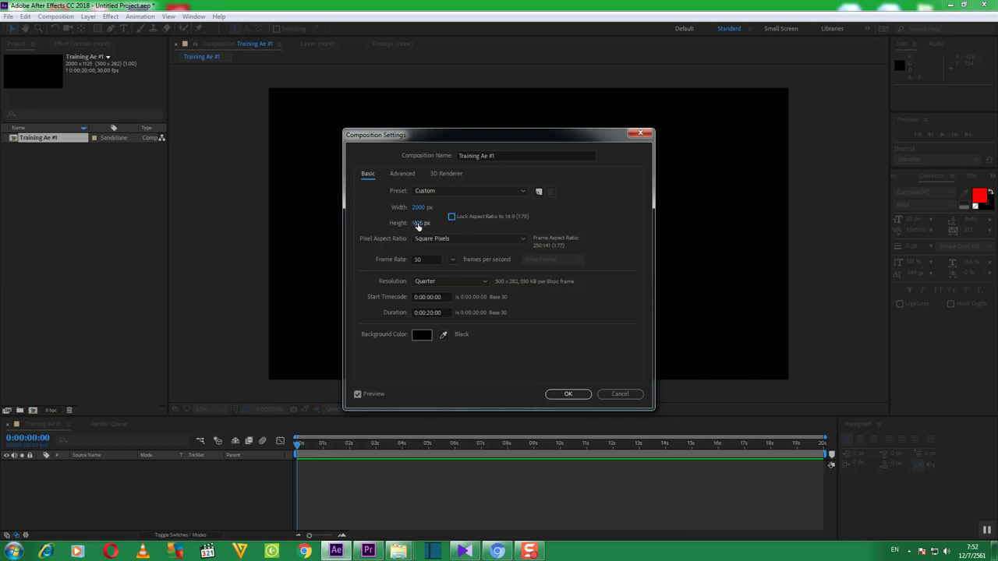
{"action": "type", "text": "12000"}
{"action": "key", "text": "BackSpace"}
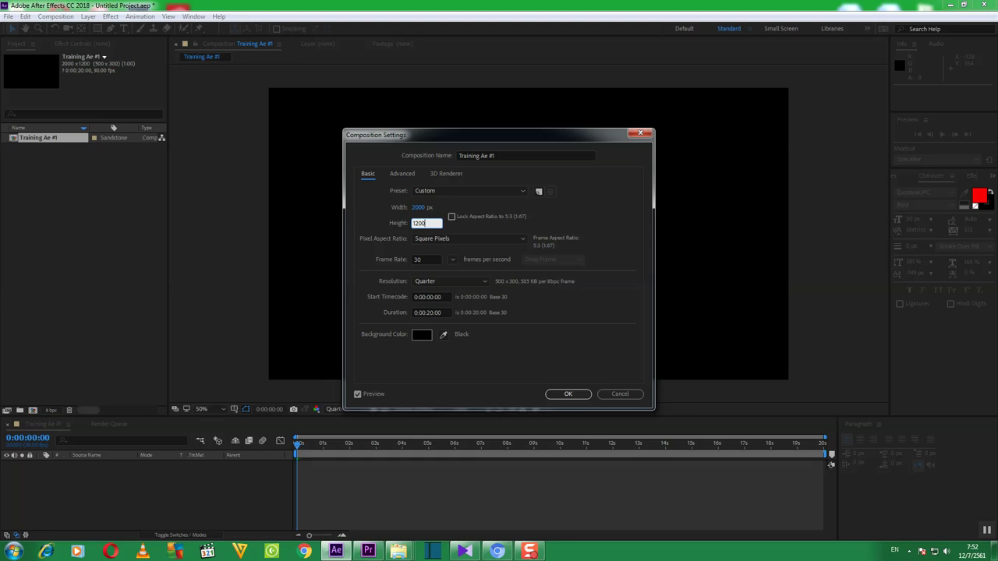
{"action": "key", "text": "Return"}
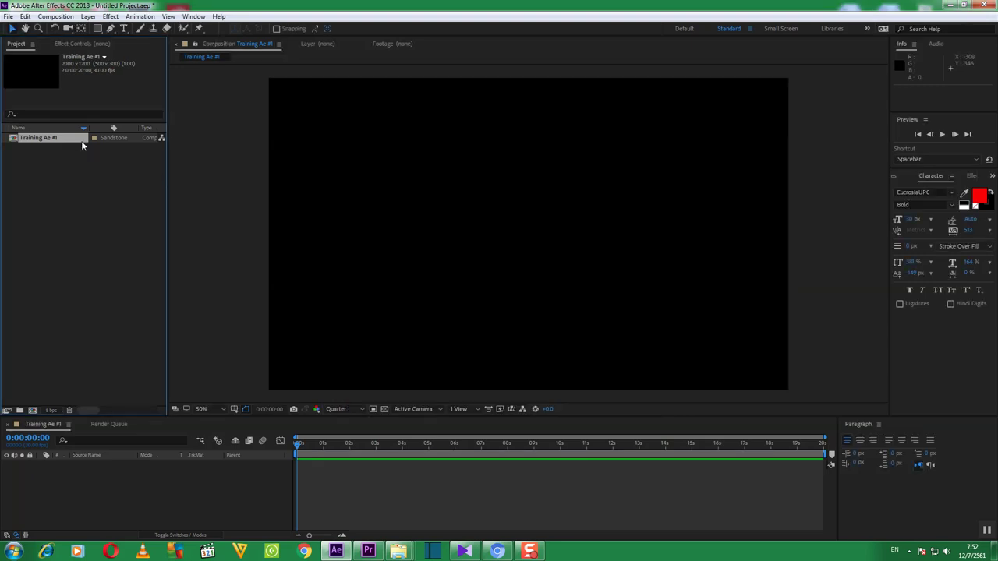
Lock the composition's aspect ratio to 5:3 in its settings and set the width to 1920 px
{"action": "right_click", "coordinate": [84, 139]}
{"action": "left_click", "coordinate": [105, 145]}
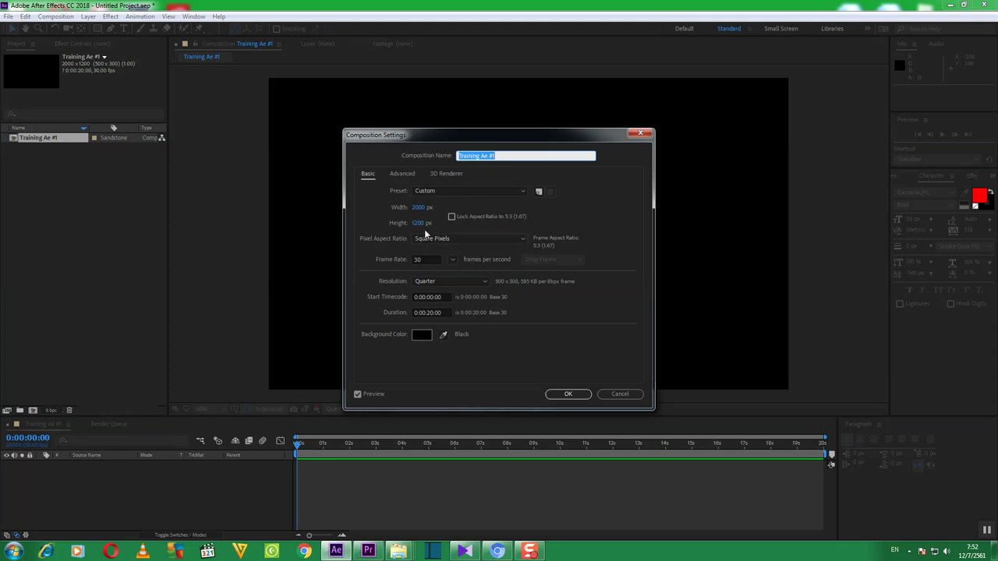
{"action": "left_click", "coordinate": [452, 217]}
{"action": "left_click", "coordinate": [451, 216]}
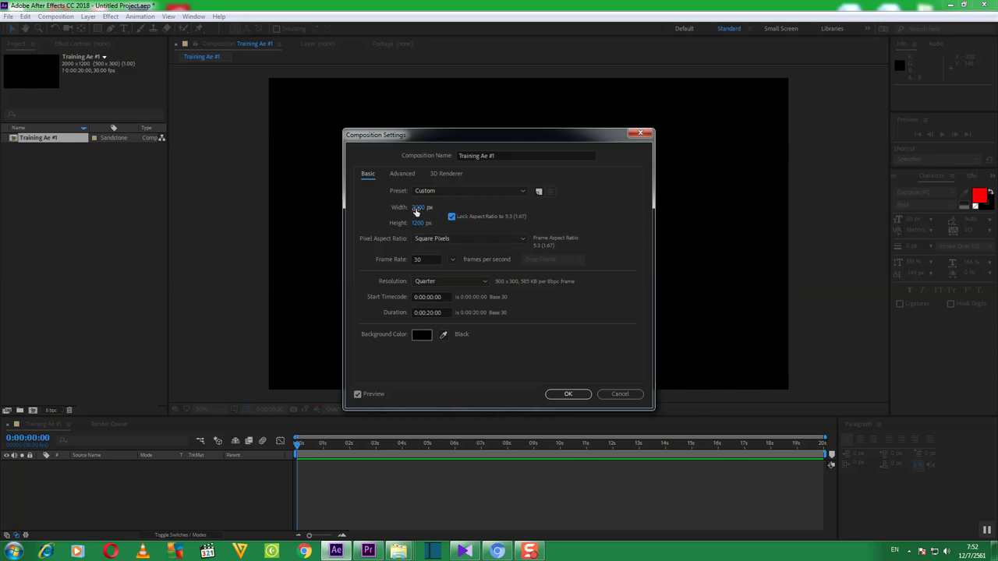
{"action": "left_click", "coordinate": [415, 207]}
{"action": "type", "text": "1920"}
{"action": "left_click", "coordinate": [403, 238]}
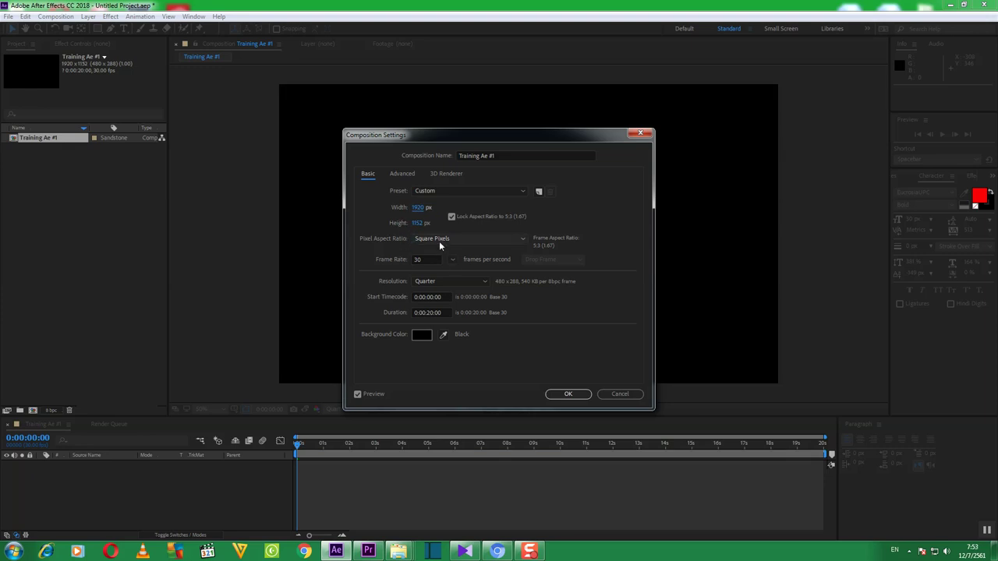
{"action": "left_click", "coordinate": [439, 241]}
{"action": "left_click", "coordinate": [441, 242]}
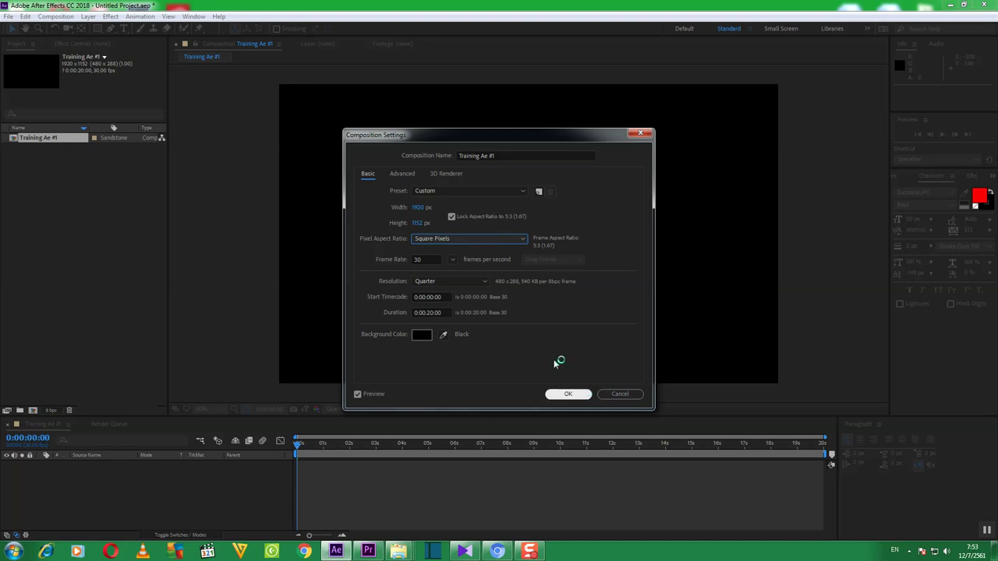
{"action": "left_click", "coordinate": [566, 394]}
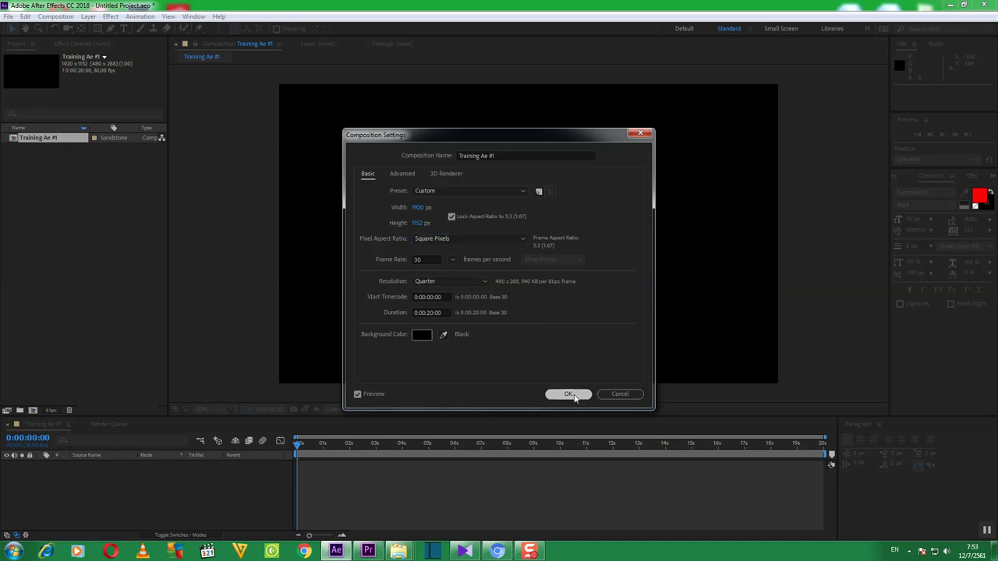
Re-enter 1920 px as the composition's width with the 5:3 aspect ratio locked
{"action": "right_click", "coordinate": [80, 138]}
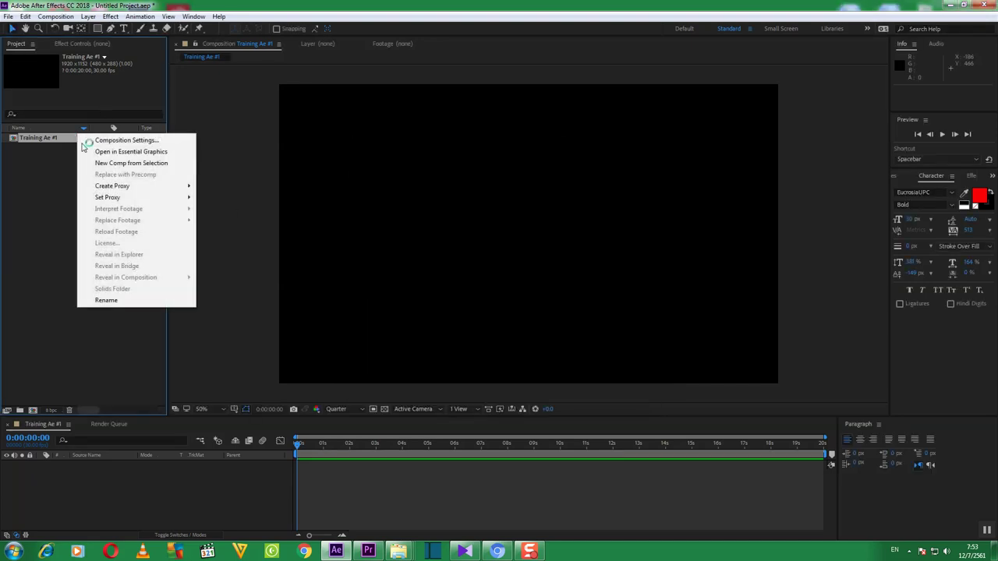
{"action": "left_click", "coordinate": [94, 141]}
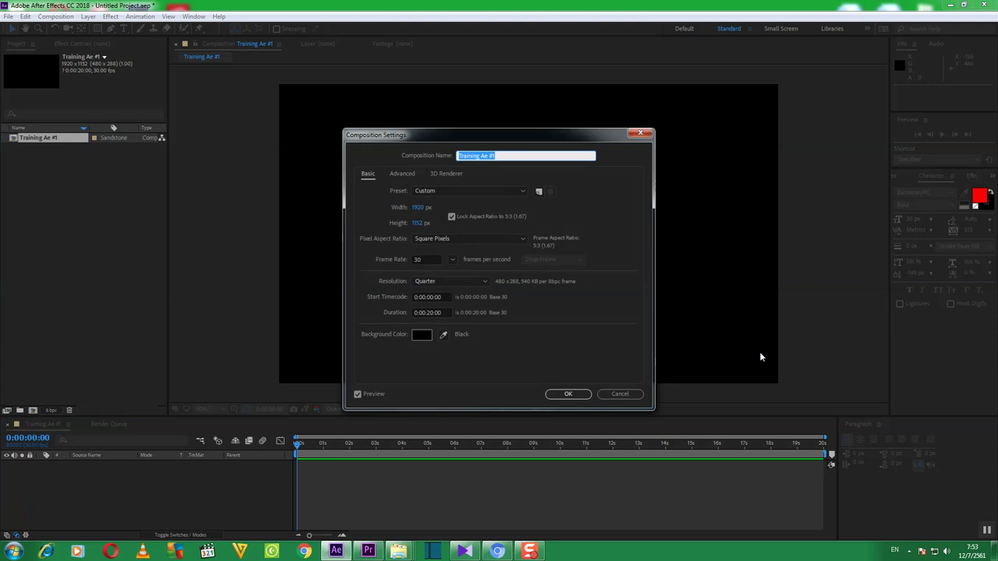
{"action": "left_click", "coordinate": [451, 217]}
{"action": "left_click", "coordinate": [418, 208]}
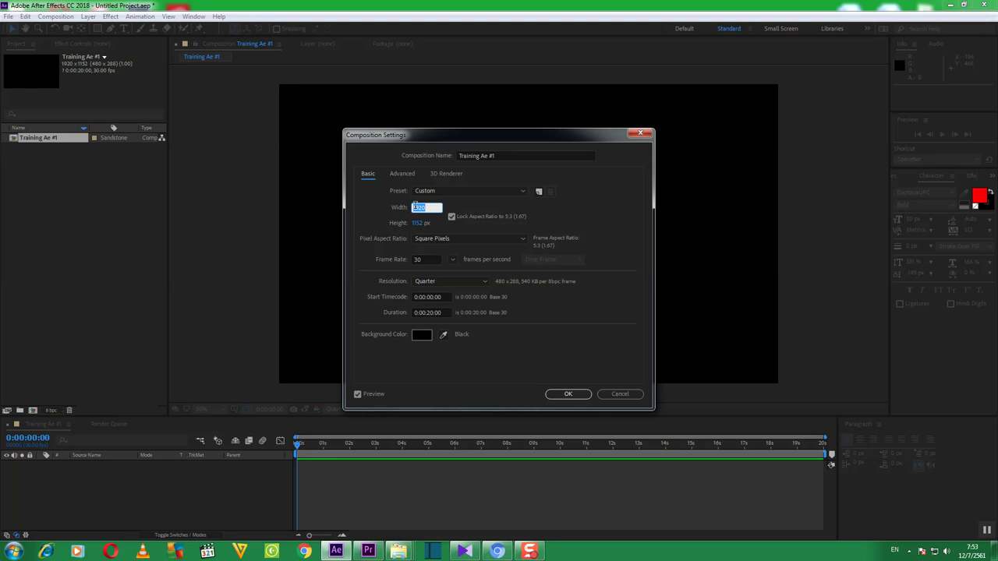
{"action": "type", "text": "1920"}
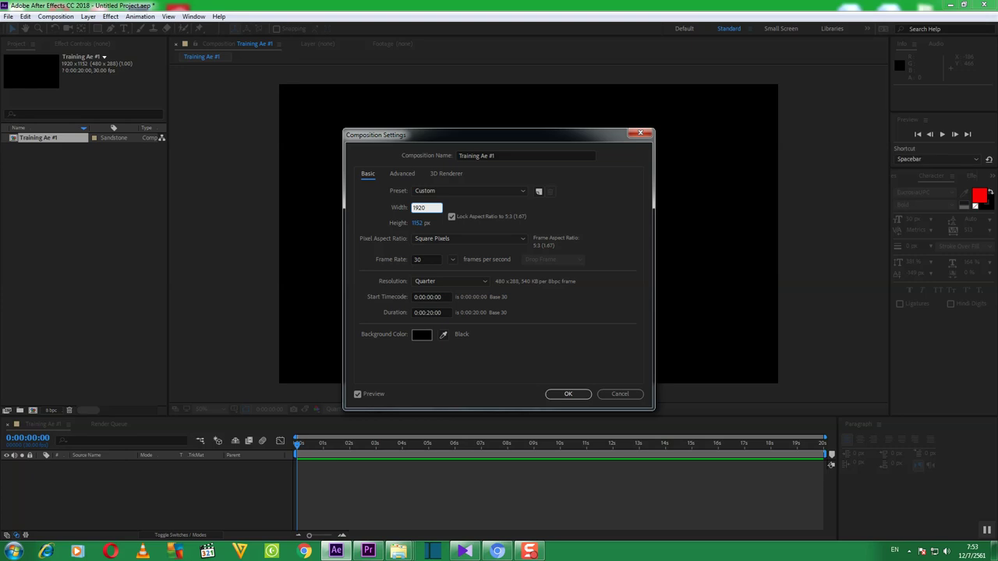
{"action": "key", "text": "Return"}
Reopen the settings of composition "Training Ae #1", unlock its aspect ratio and set the height to 1080 px
{"action": "right_click", "coordinate": [78, 143]}
{"action": "left_click", "coordinate": [93, 147]}
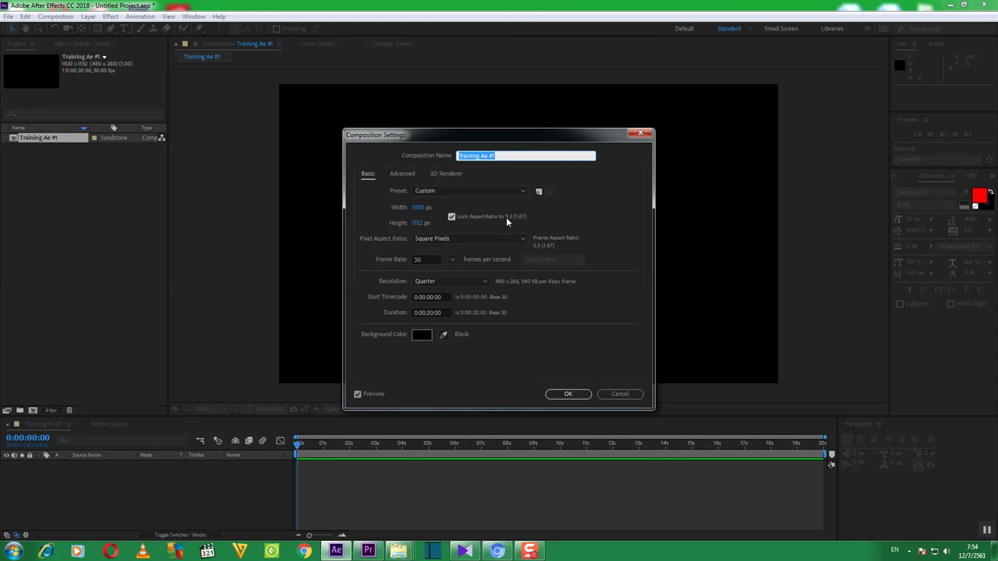
{"action": "left_click", "coordinate": [451, 217]}
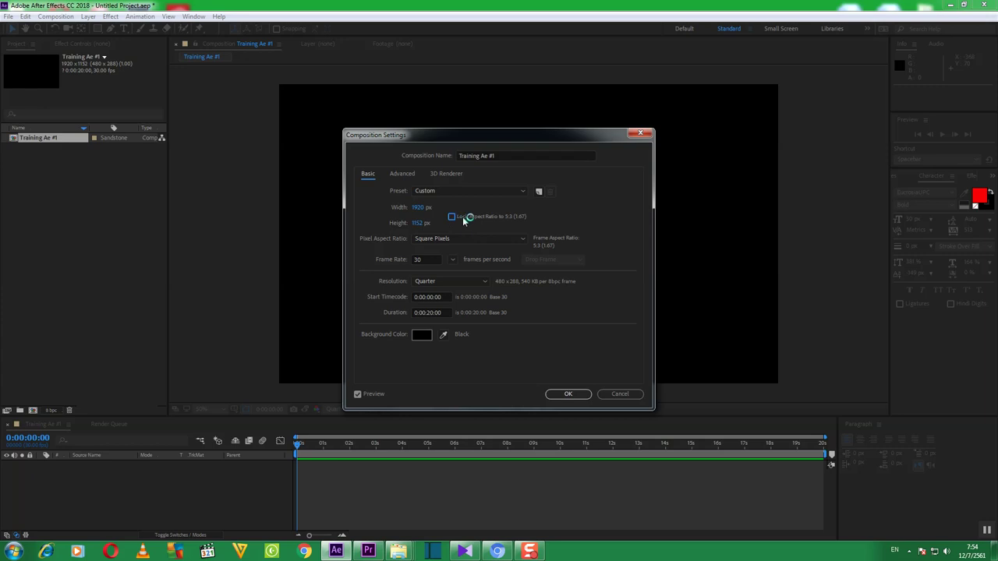
{"action": "left_click", "coordinate": [508, 218]}
{"action": "left_click", "coordinate": [508, 218]}
{"action": "left_click", "coordinate": [418, 224]}
{"action": "type", "text": "1080"}
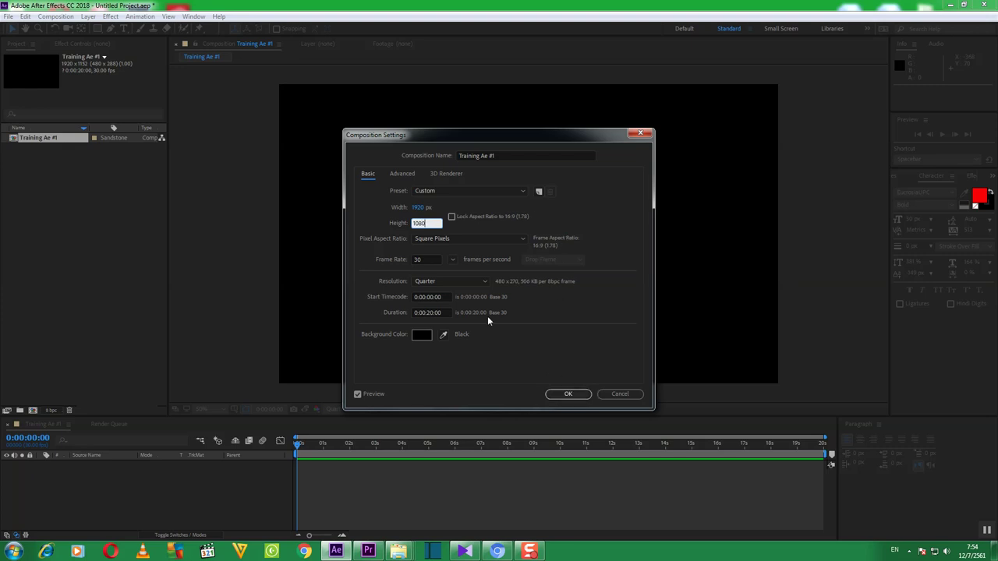
{"action": "left_click", "coordinate": [417, 208]}
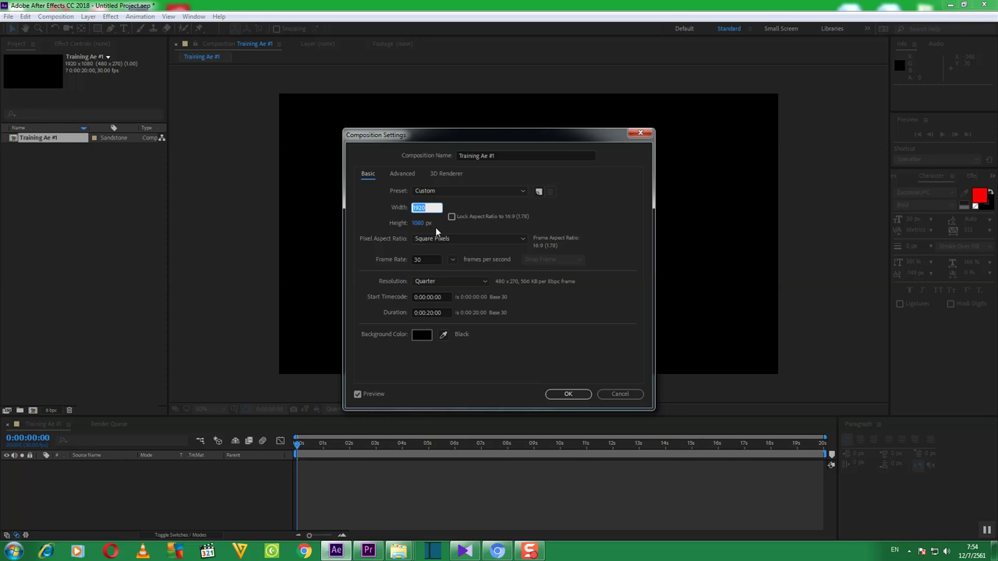
{"action": "left_click", "coordinate": [397, 219]}
{"action": "mouse_move", "coordinate": [415, 225]}
{"action": "left_mouse_down"}
{"action": "mouse_move", "coordinate": [465, 226]}
{"action": "mouse_move", "coordinate": [390, 223]}
{"action": "mouse_move", "coordinate": [422, 226]}
{"action": "left_mouse_up"}
{"action": "mouse_move", "coordinate": [421, 225]}
{"action": "left_mouse_down"}
{"action": "mouse_move", "coordinate": [399, 223]}
{"action": "mouse_move", "coordinate": [432, 226]}
{"action": "mouse_move", "coordinate": [423, 226]}
{"action": "mouse_move", "coordinate": [428, 208]}
{"action": "mouse_move", "coordinate": [453, 211]}
{"action": "mouse_move", "coordinate": [425, 215]}
{"action": "left_mouse_up"}
Choose Square Pixels as the composition's pixel aspect ratio and 30 frames per second as its frame rate
{"action": "left_click", "coordinate": [522, 239]}
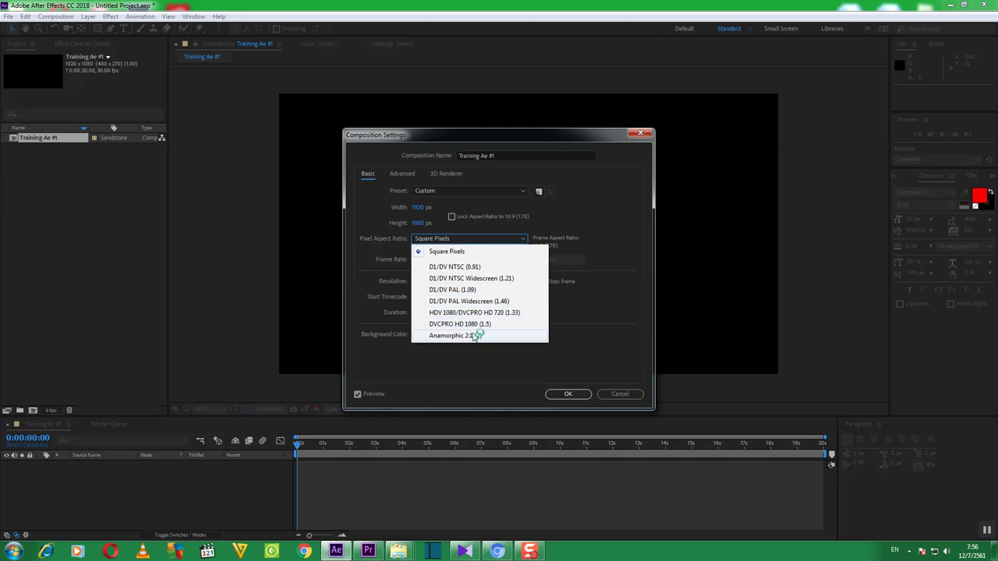
{"action": "left_click", "coordinate": [471, 253]}
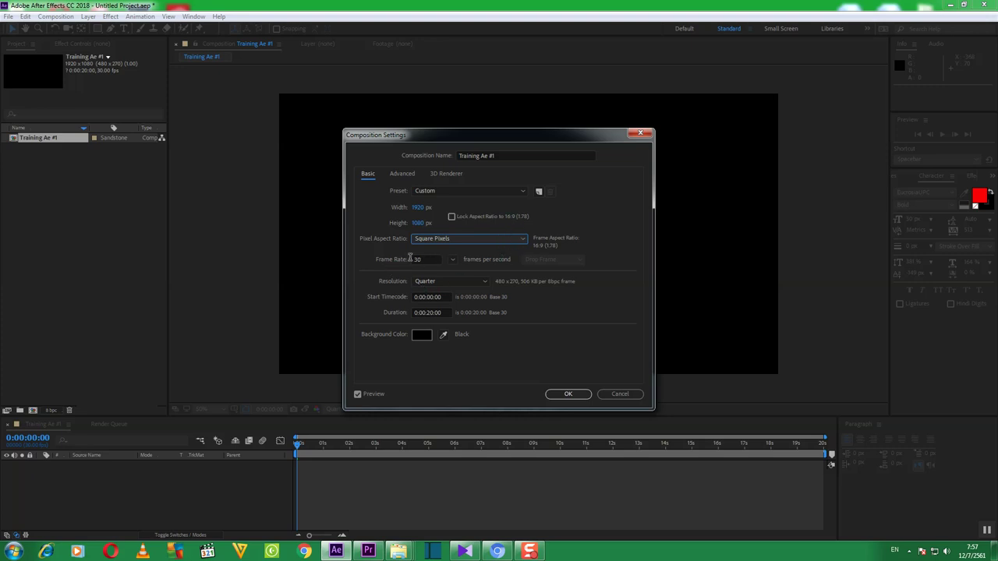
{"action": "left_click", "coordinate": [452, 261]}
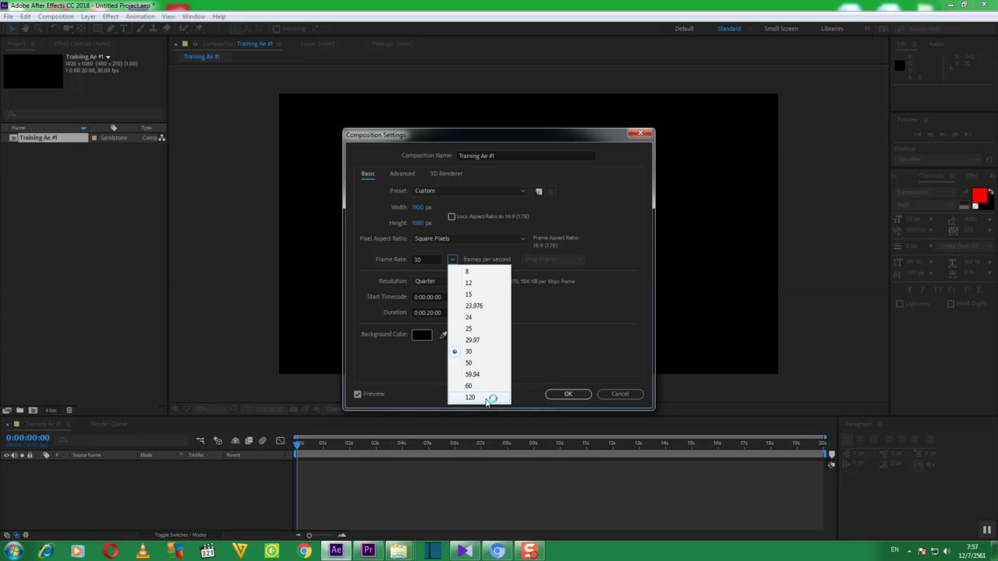
{"action": "left_click", "coordinate": [469, 353]}
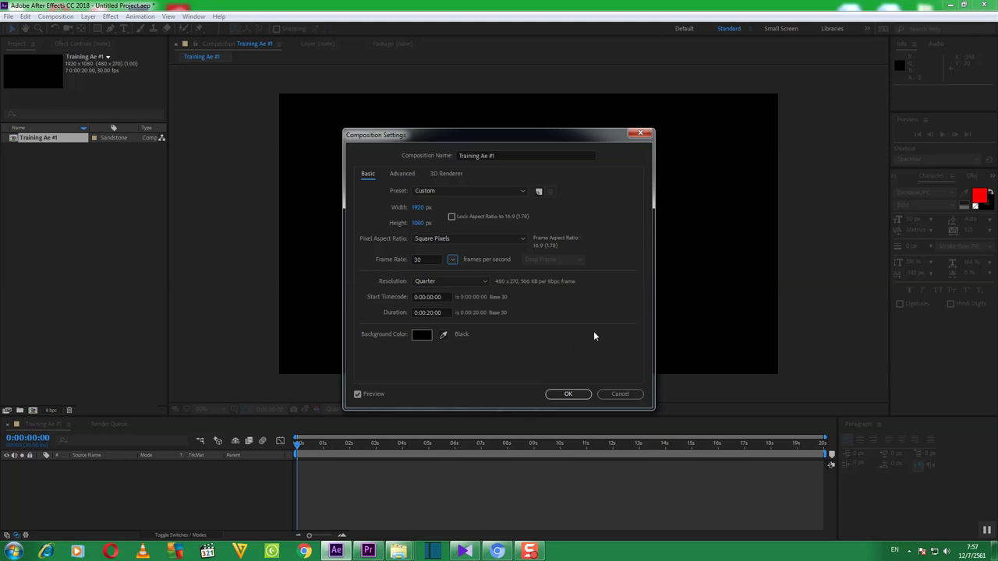
Try the composition at Full resolution and return it to Quarter
{"action": "left_click", "coordinate": [485, 281]}
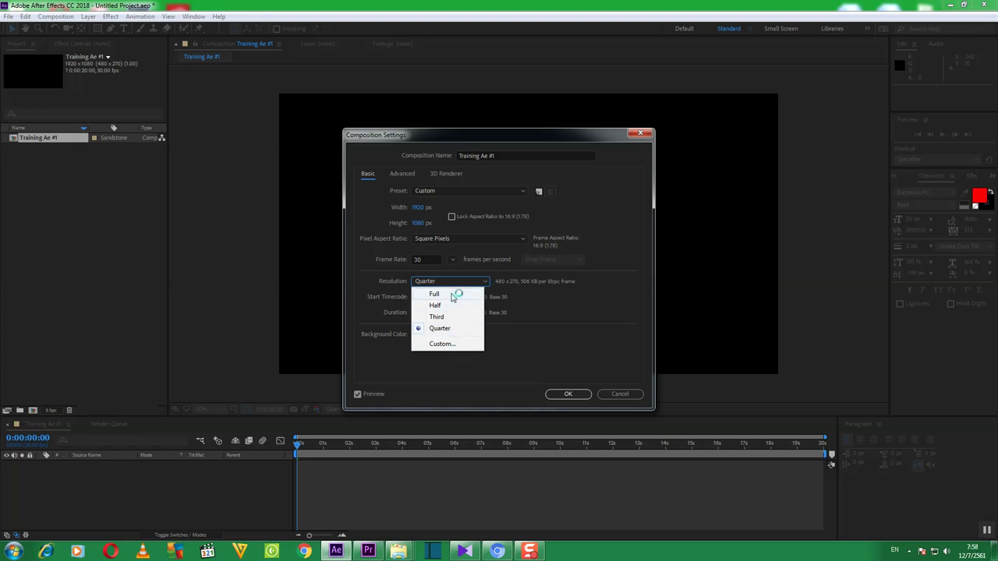
{"action": "left_click", "coordinate": [452, 295]}
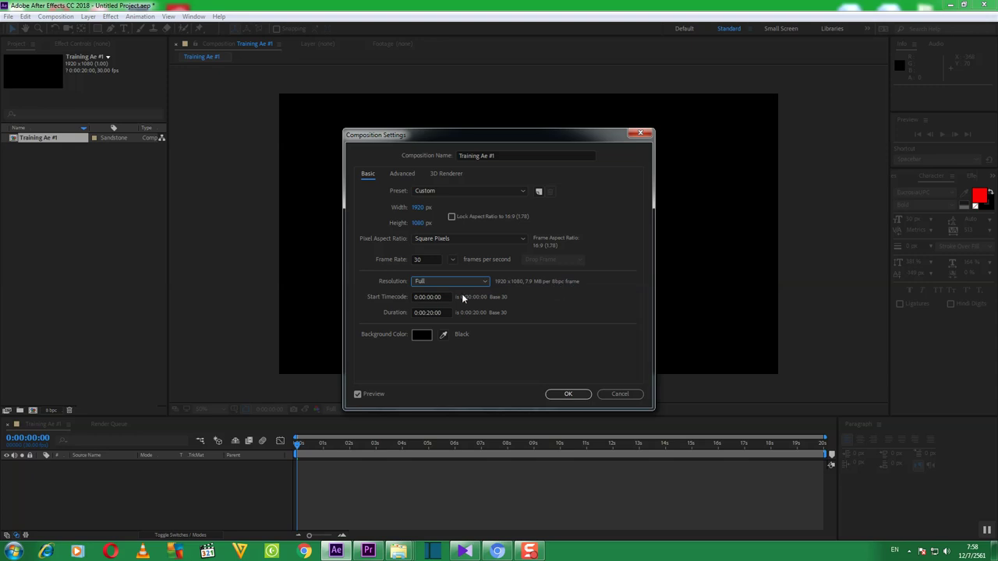
{"action": "left_click", "coordinate": [486, 282]}
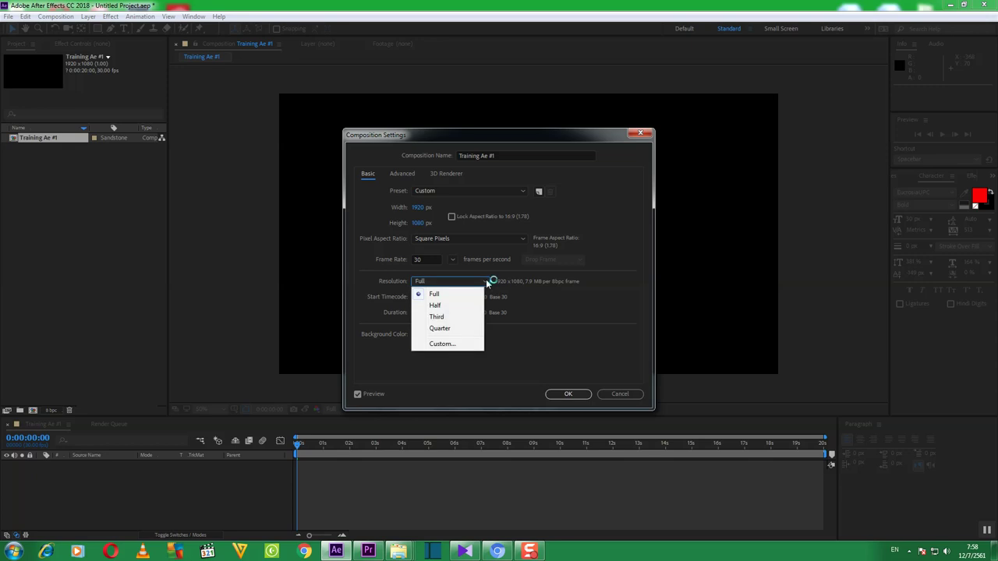
{"action": "left_click", "coordinate": [474, 328]}
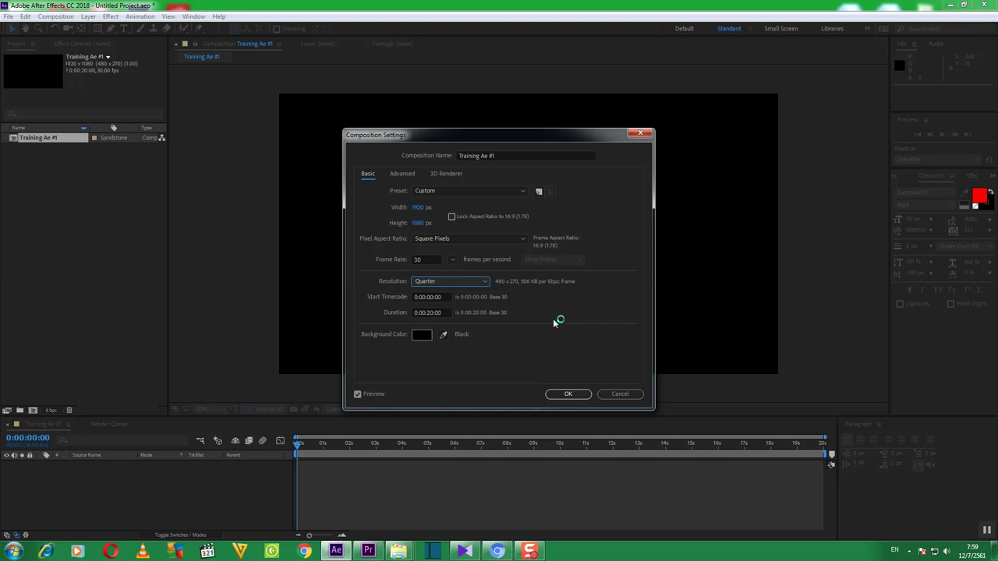
View the custom resolution settings of the composition and leave them without changes
{"action": "left_click", "coordinate": [484, 282]}
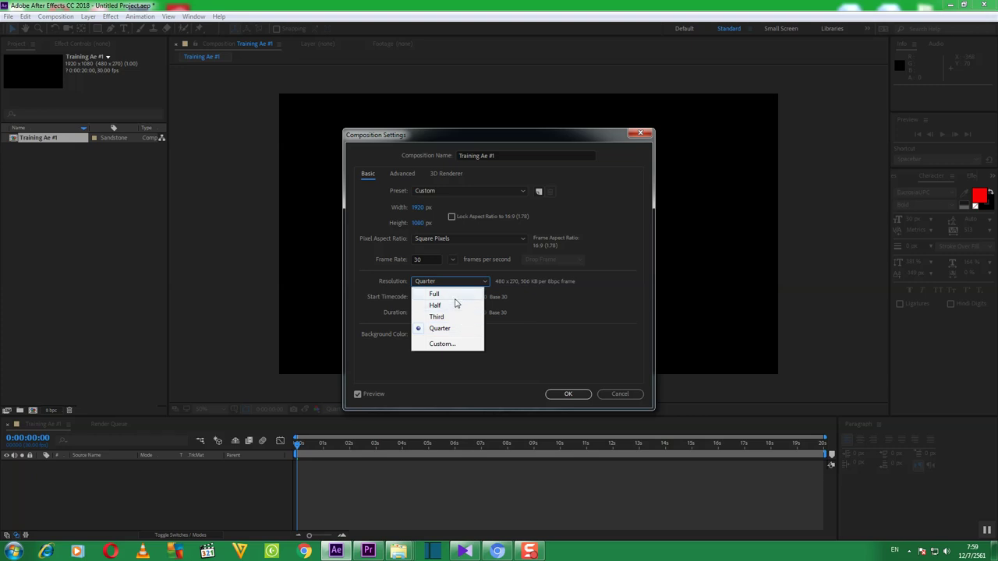
{"action": "left_click", "coordinate": [441, 344]}
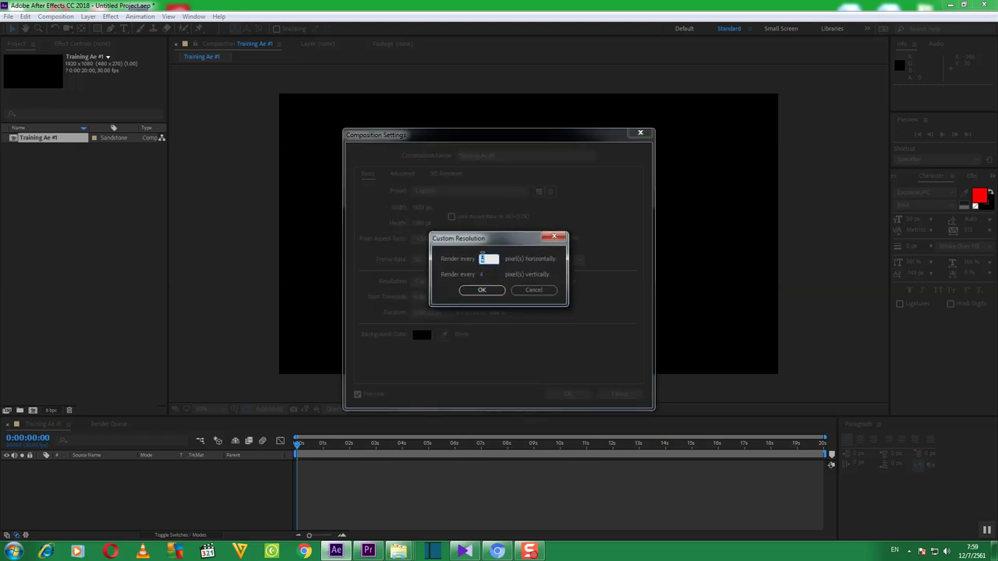
{"action": "left_click", "coordinate": [524, 290]}
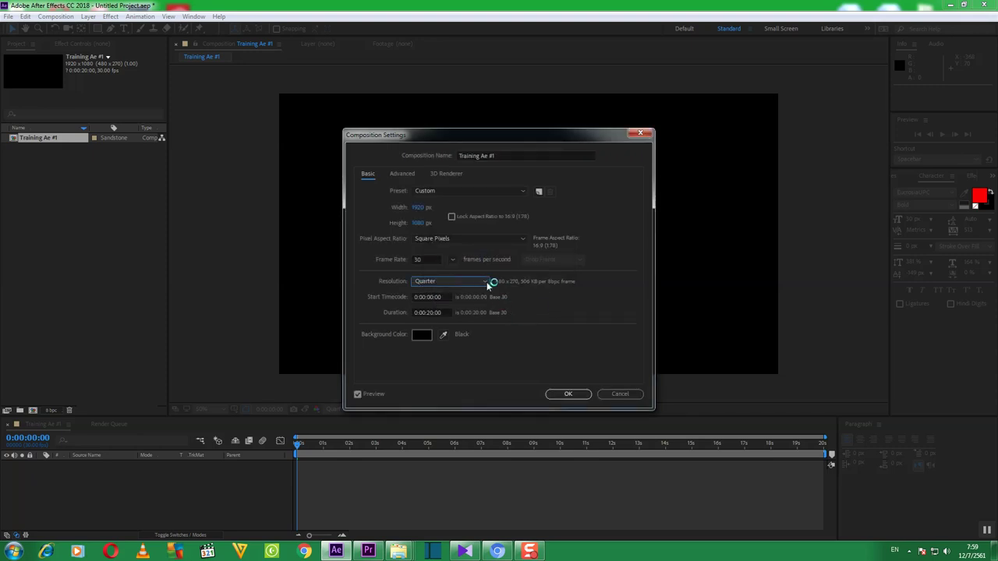
Switch the composition's resolution to Full once more and set it back to Quarter
{"action": "left_click", "coordinate": [485, 282]}
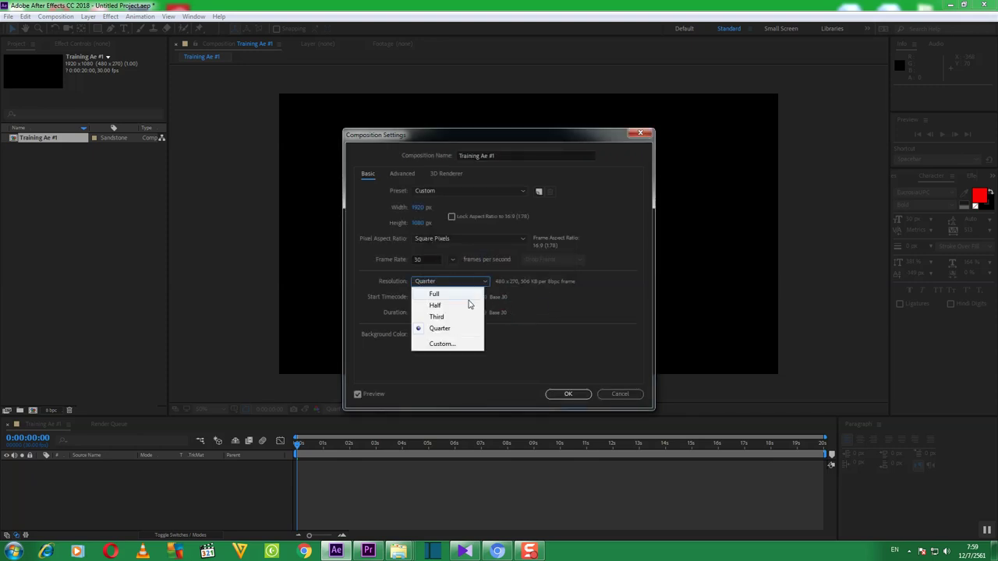
{"action": "left_click", "coordinate": [448, 294]}
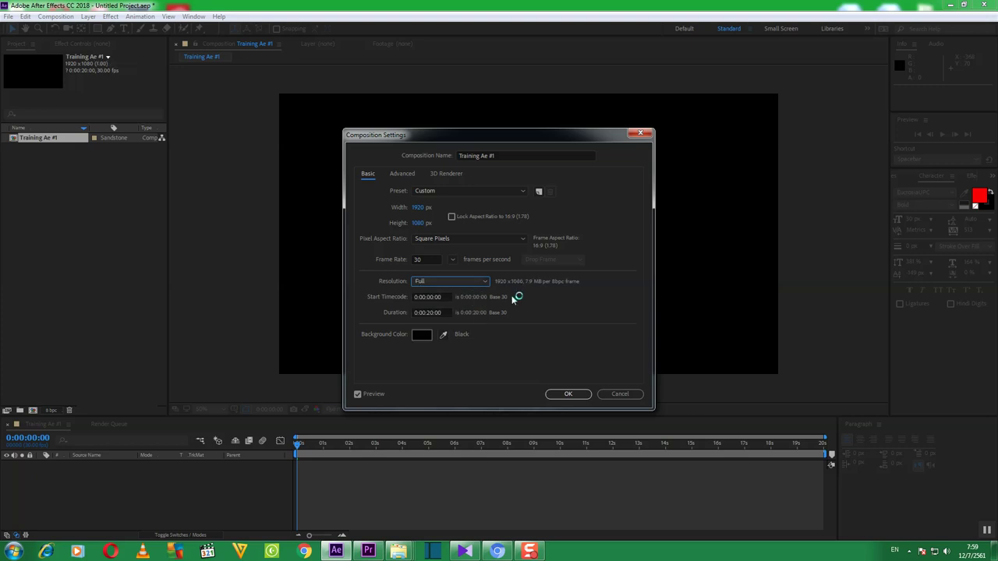
{"action": "left_click", "coordinate": [487, 282]}
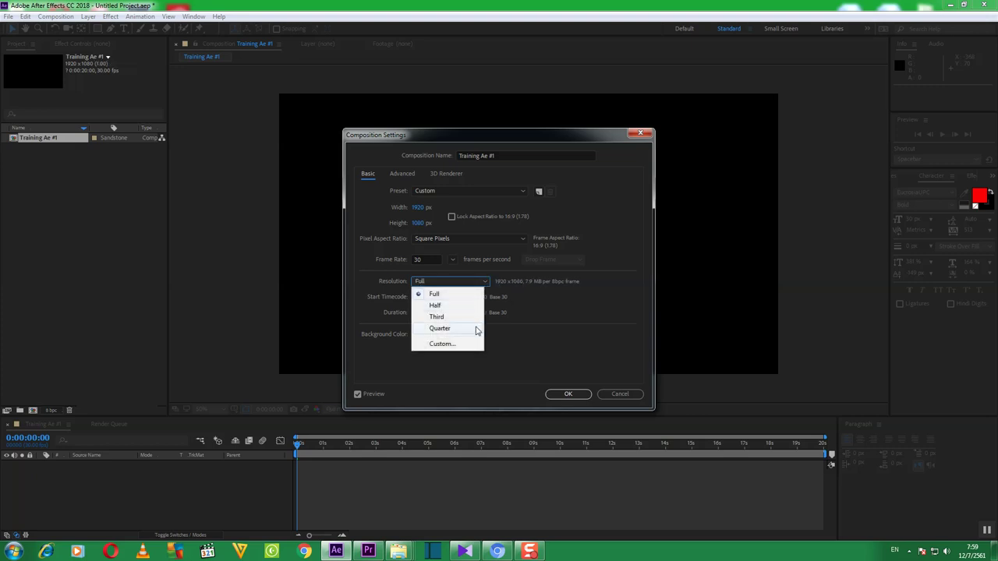
{"action": "left_click", "coordinate": [477, 329]}
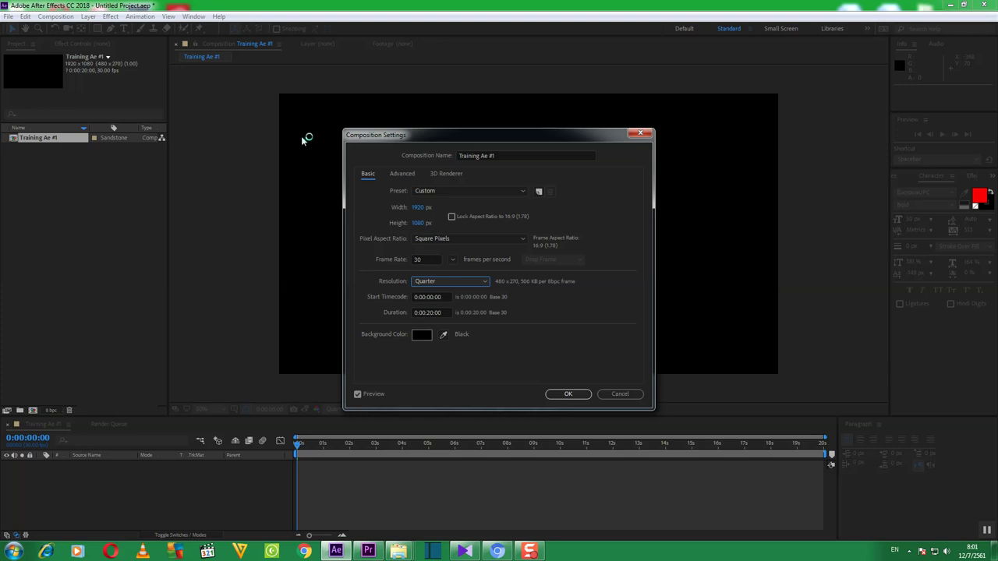
Move the settings dialog off the preview and try red, magenta, purple, blue and near-black background colors for the composition
{"action": "left_click_drag", "start_coordinate": [412, 136], "coordinate": [83, 181]}
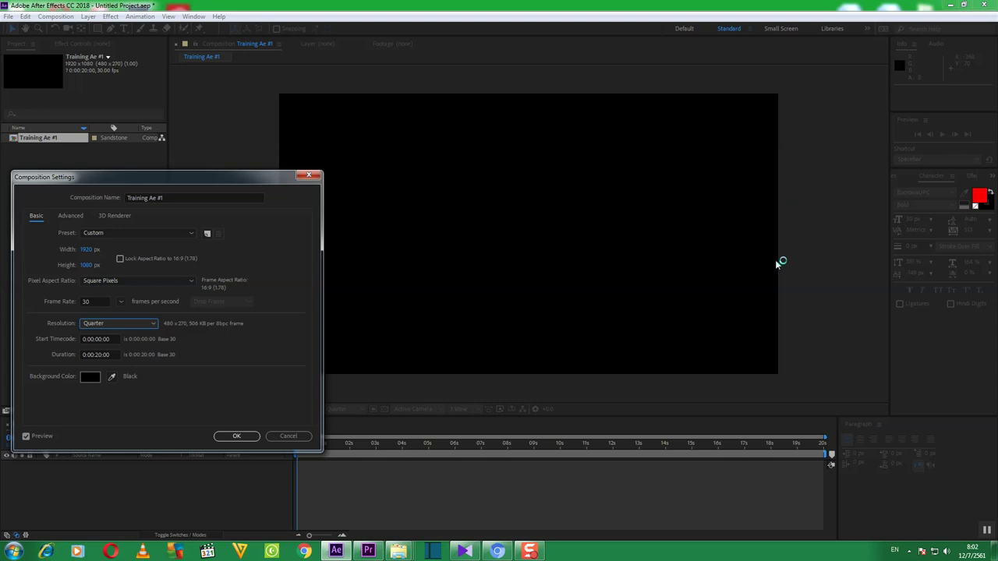
{"action": "left_click_drag", "start_coordinate": [220, 179], "coordinate": [209, 161]}
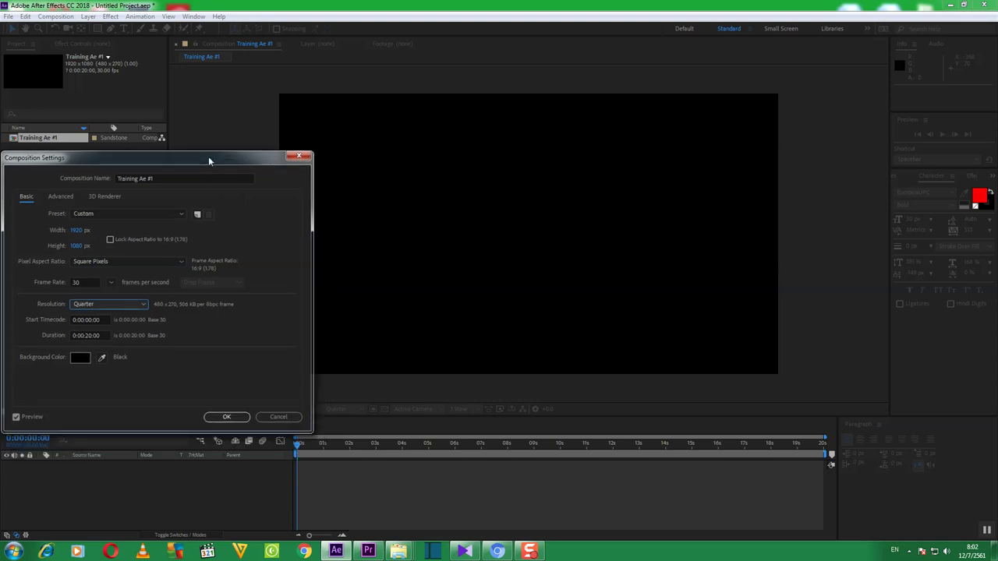
{"action": "left_click", "coordinate": [81, 360]}
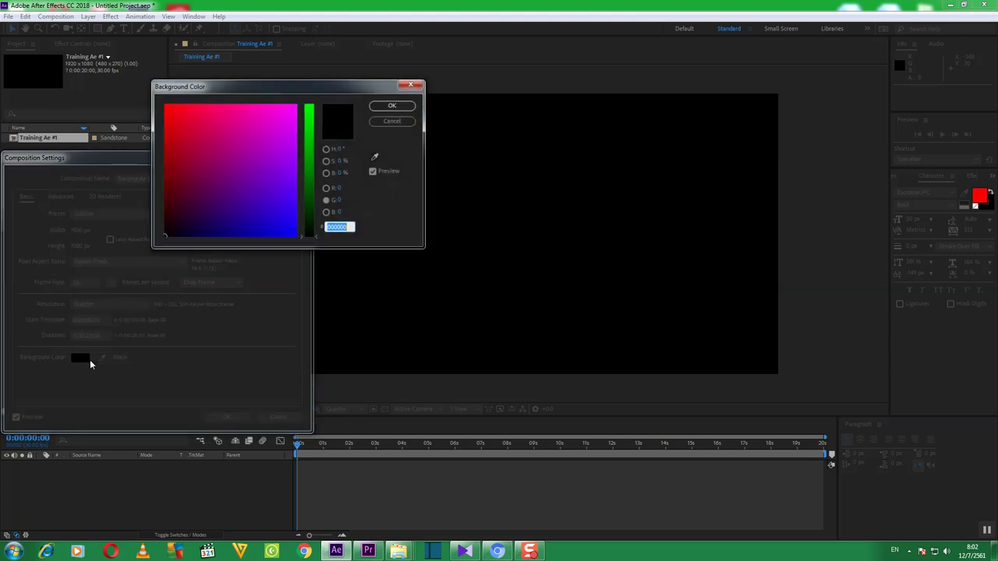
{"action": "left_click", "coordinate": [170, 105]}
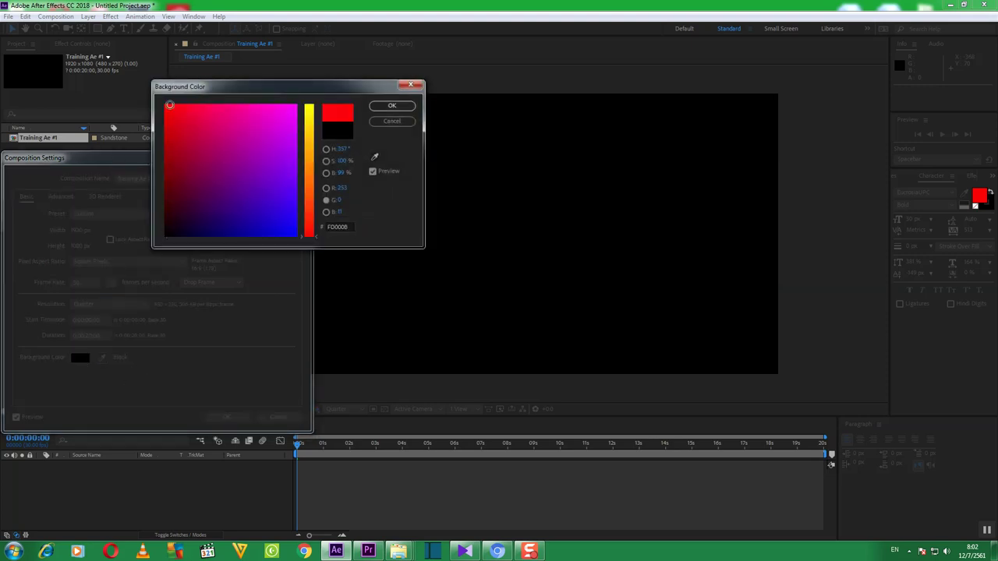
{"action": "left_click", "coordinate": [265, 164]}
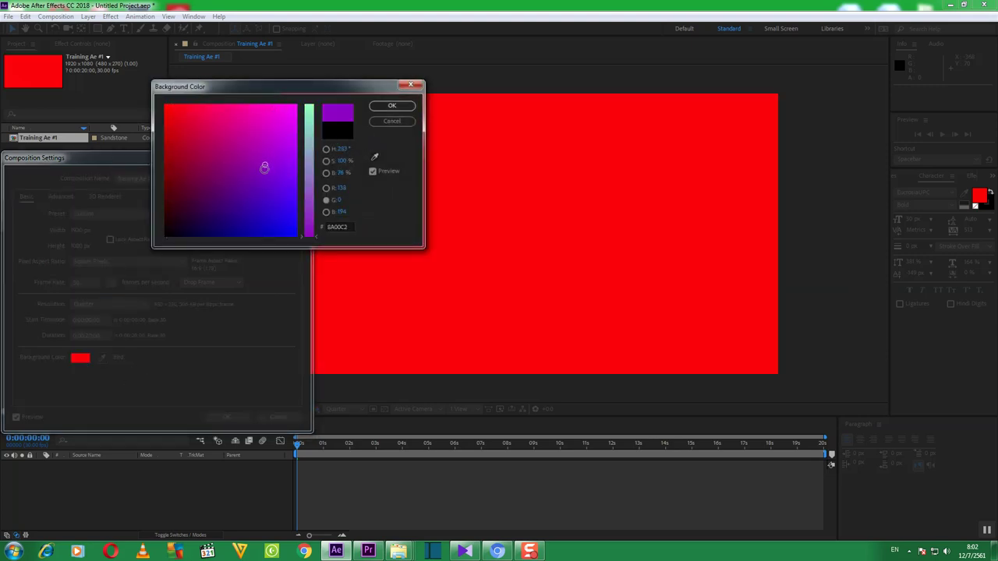
{"action": "left_click", "coordinate": [265, 137]}
{"action": "left_click", "coordinate": [275, 122]}
{"action": "left_click", "coordinate": [283, 159]}
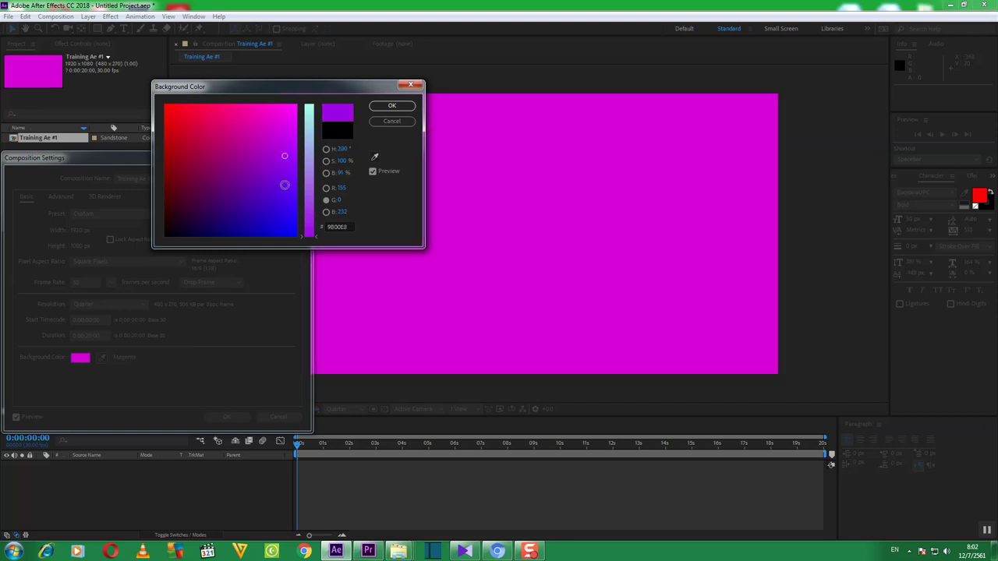
{"action": "left_click", "coordinate": [282, 198]}
{"action": "left_click", "coordinate": [277, 227]}
{"action": "left_click", "coordinate": [216, 215]}
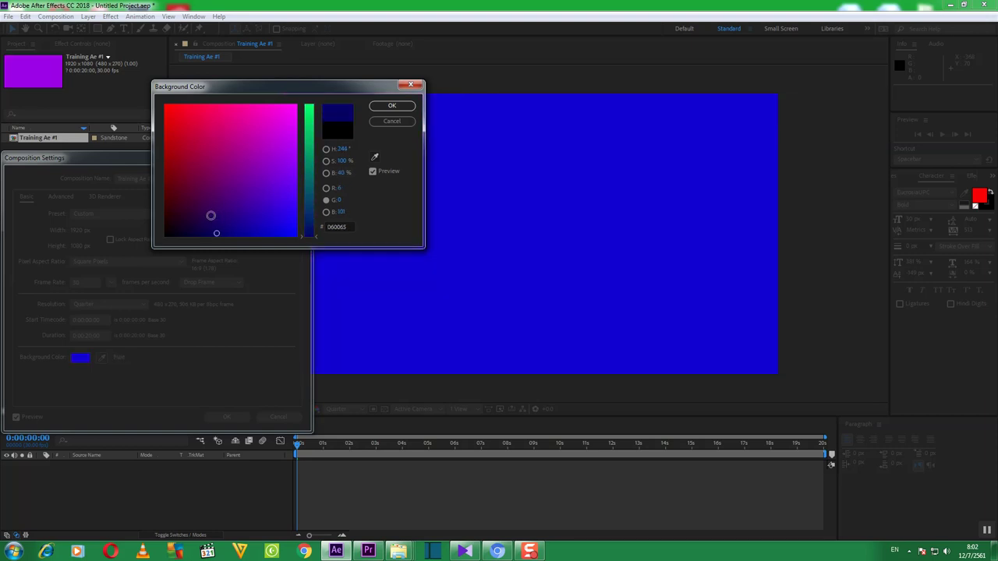
{"action": "left_click", "coordinate": [188, 219]}
{"action": "left_click", "coordinate": [188, 152]}
{"action": "left_click", "coordinate": [245, 196]}
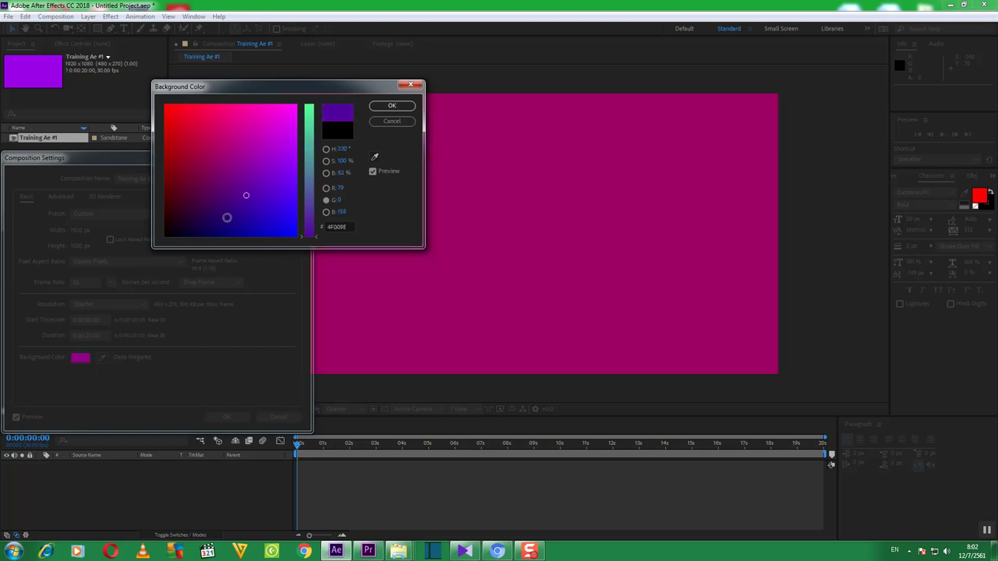
{"action": "left_click", "coordinate": [166, 233]}
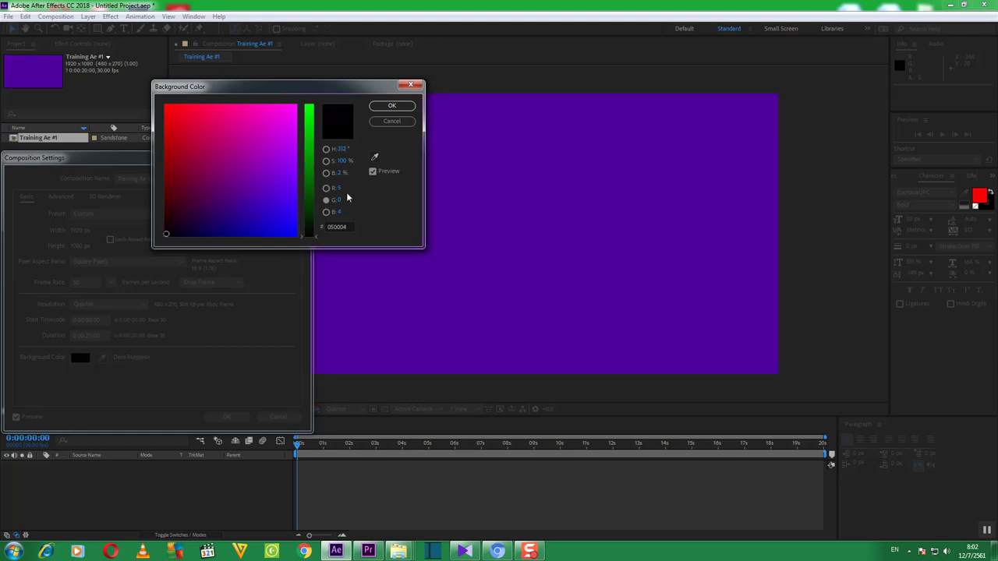
{"action": "left_click", "coordinate": [172, 108]}
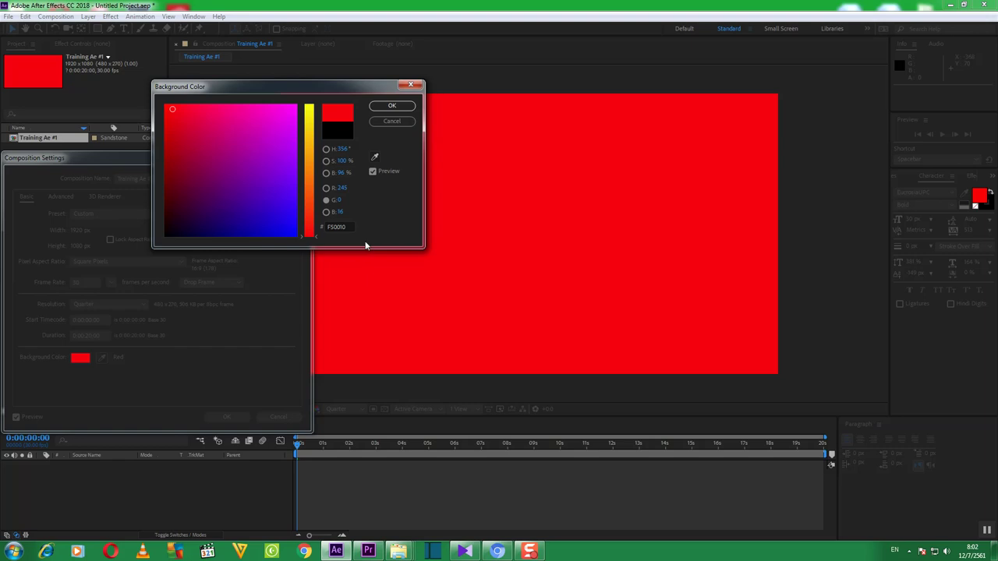
Set the composition's background color to hex 000000 and confirm the color
{"action": "left_click", "coordinate": [337, 227]}
{"action": "type", "text": "00000"}
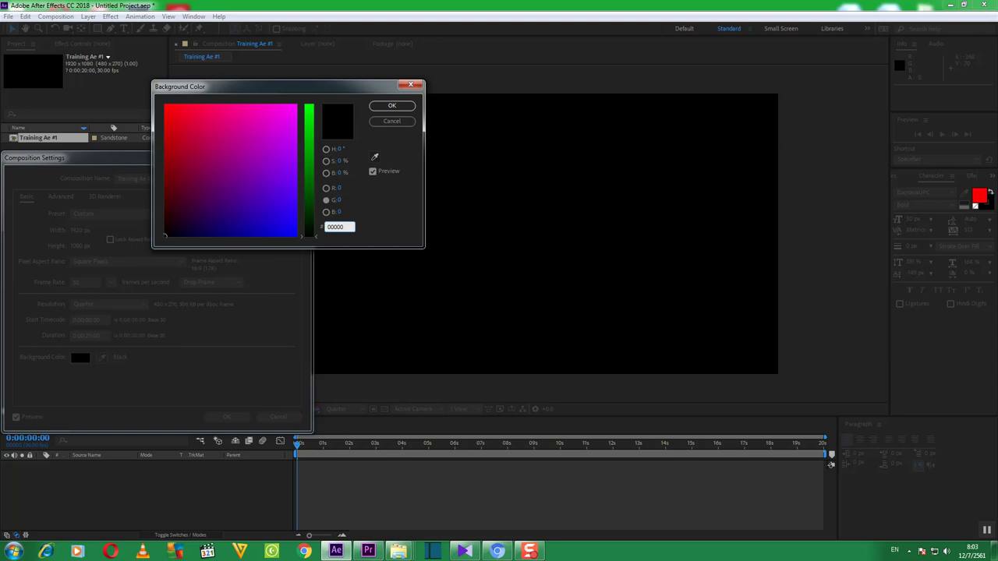
{"action": "type", "text": "0"}
{"action": "left_click", "coordinate": [394, 109]}
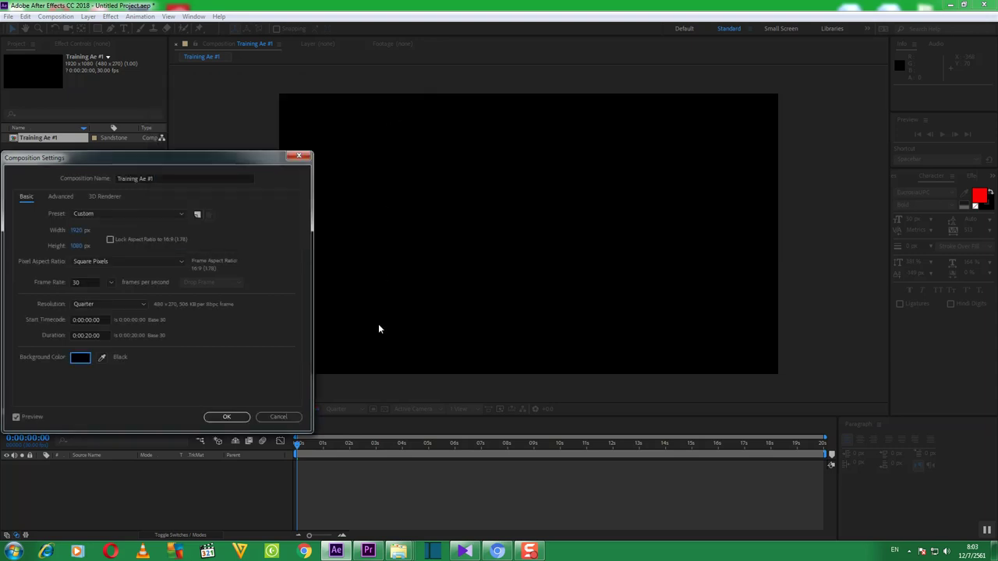
{"action": "left_click_drag", "start_coordinate": [224, 159], "coordinate": [636, 145]}
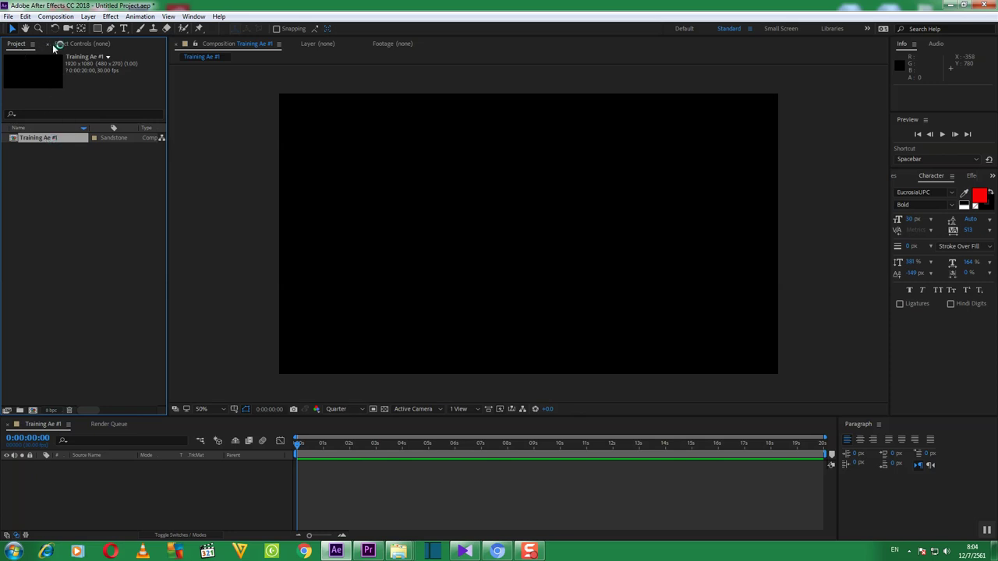
{"action": "left_click", "coordinate": [9, 16]}
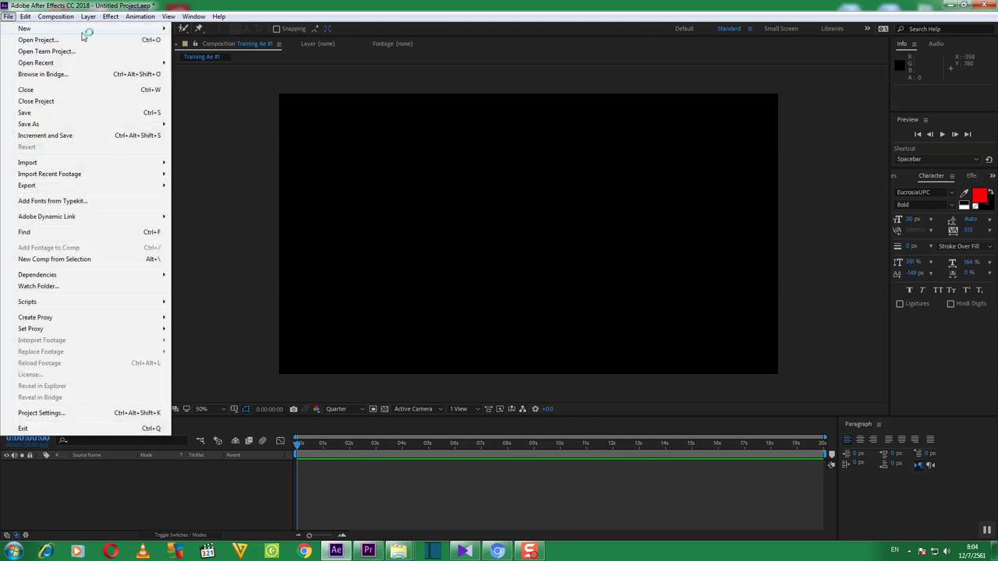
{"action": "left_click", "coordinate": [9, 19]}
{"action": "left_click", "coordinate": [54, 140]}
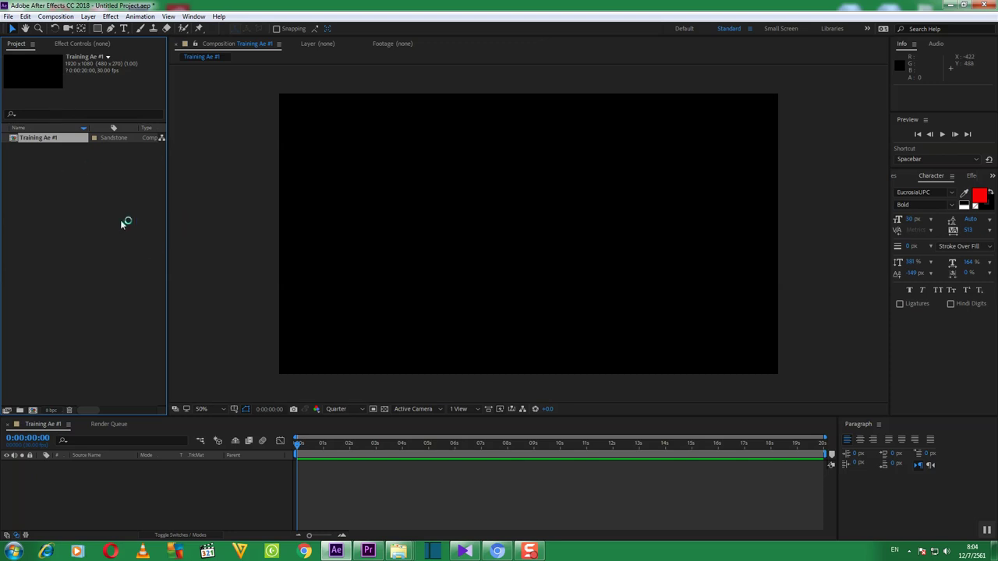
{"action": "right_click", "coordinate": [41, 136]}
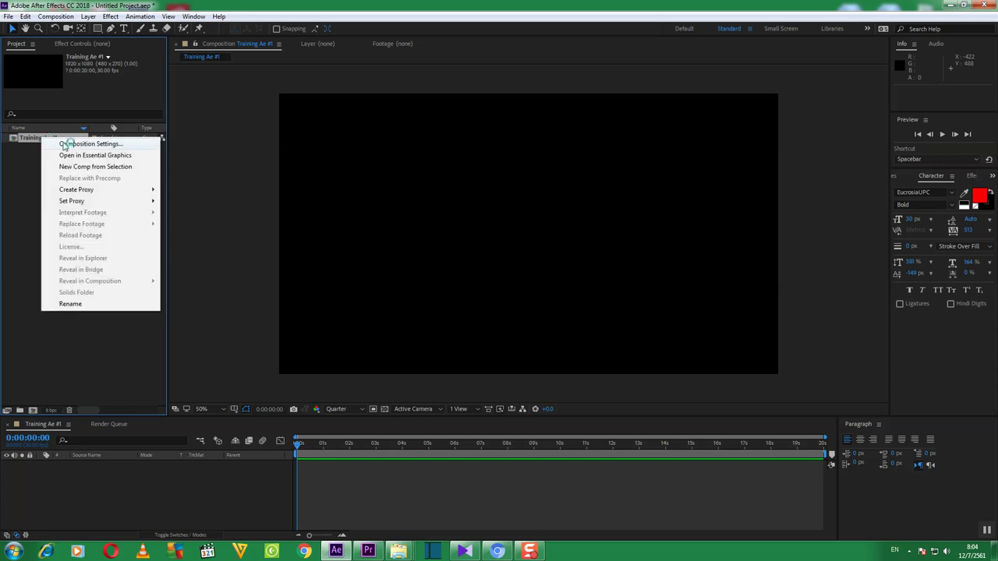
{"action": "left_click", "coordinate": [31, 139]}
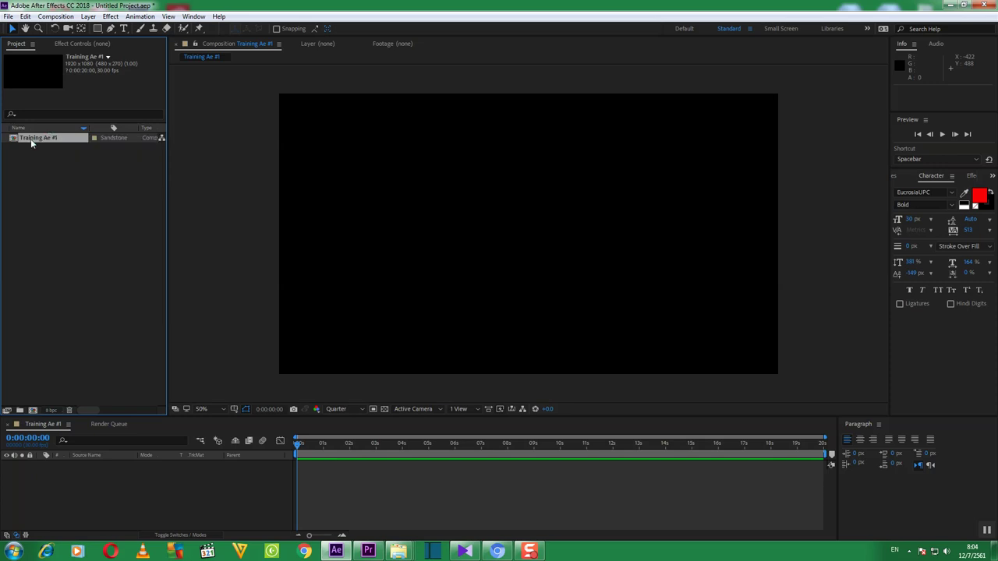
{"action": "right_click", "coordinate": [47, 139]}
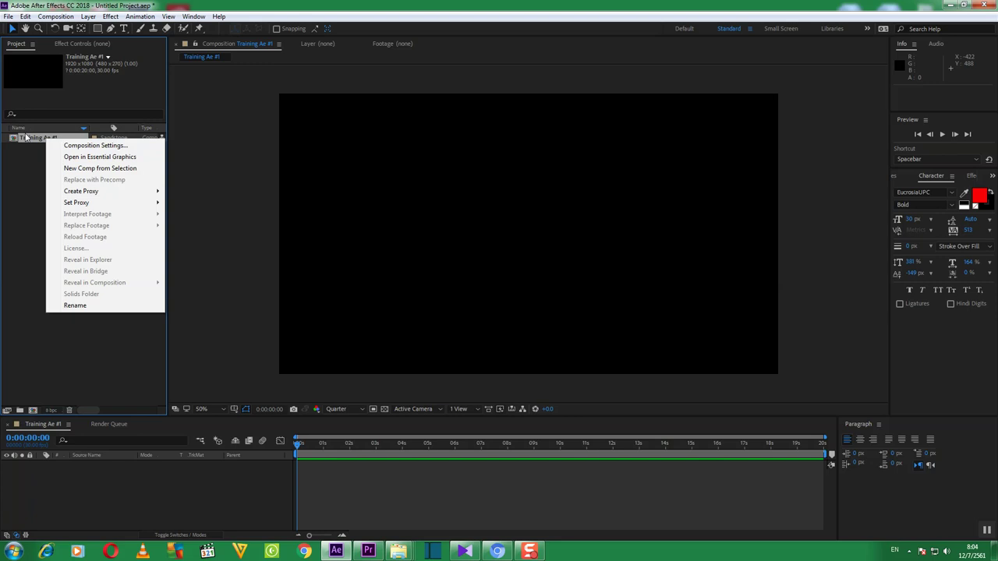
{"action": "left_click", "coordinate": [28, 138]}
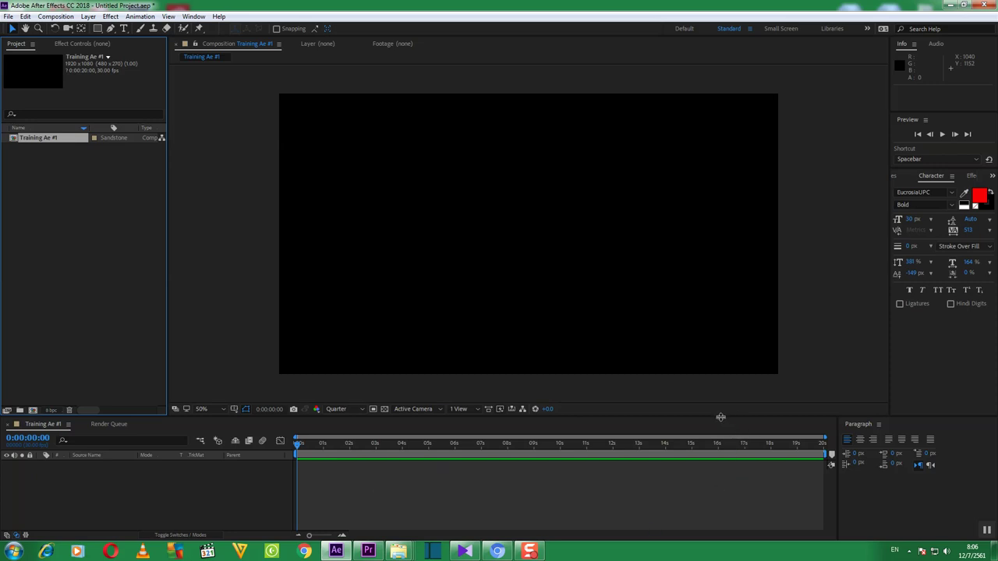
Make the timeline panel taller and widen it by narrowing the Paragraph panel beside it until the full 20-second ruler fits
{"action": "left_click_drag", "start_coordinate": [721, 416], "coordinate": [710, 463]}
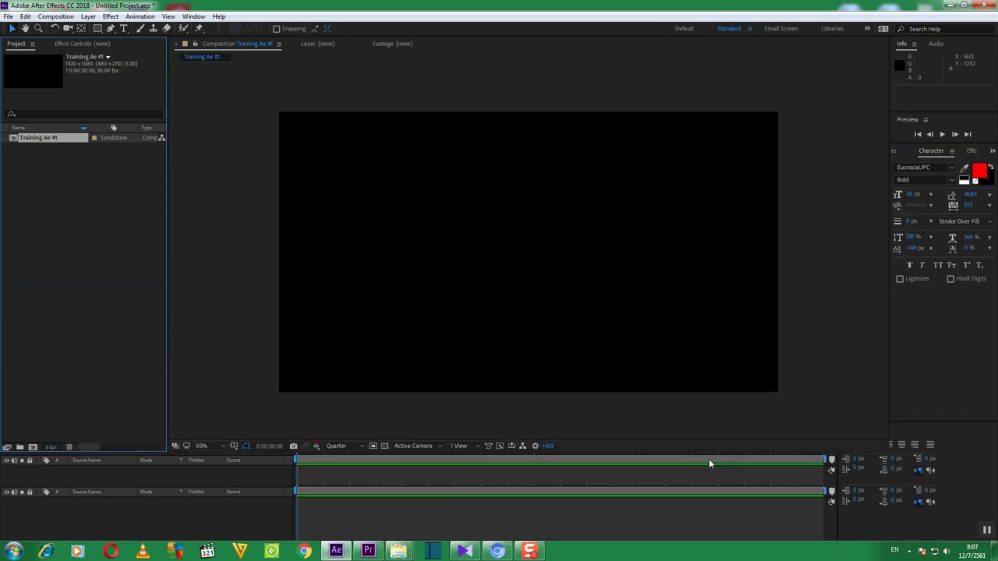
{"action": "left_click_drag", "start_coordinate": [708, 332], "coordinate": [731, 357]}
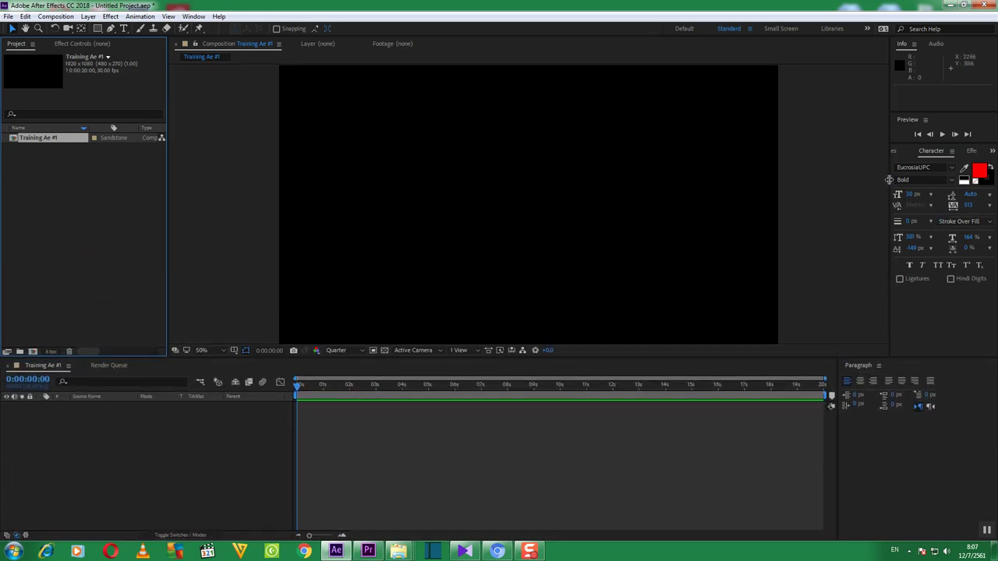
{"action": "mouse_move", "coordinate": [888, 180]}
{"action": "left_mouse_down"}
{"action": "mouse_move", "coordinate": [967, 190]}
{"action": "mouse_move", "coordinate": [663, 194]}
{"action": "mouse_move", "coordinate": [665, 186]}
{"action": "mouse_move", "coordinate": [889, 194]}
{"action": "left_mouse_up"}
{"action": "left_click_drag", "start_coordinate": [842, 450], "coordinate": [945, 474]}
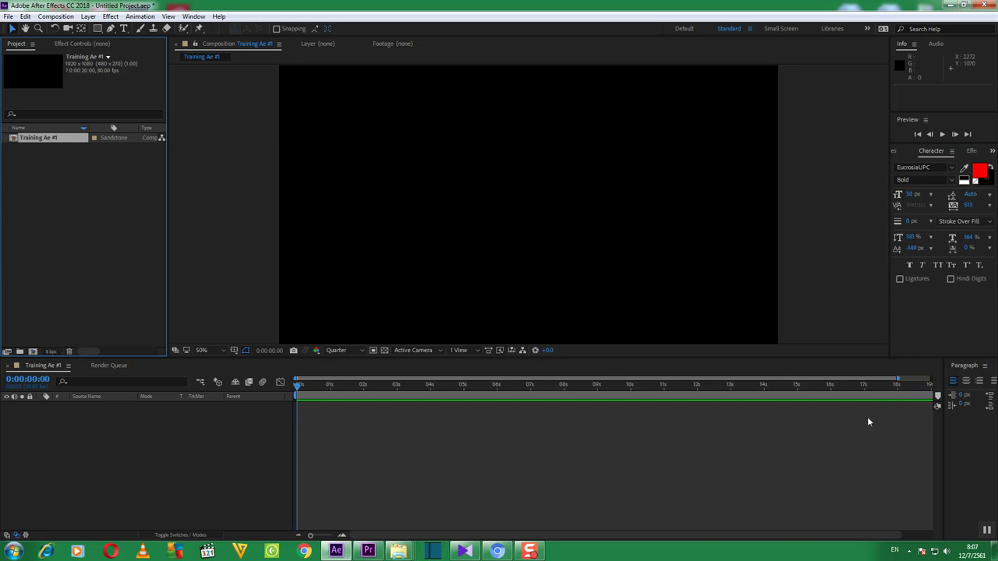
{"action": "left_click_drag", "start_coordinate": [943, 414], "coordinate": [990, 421]}
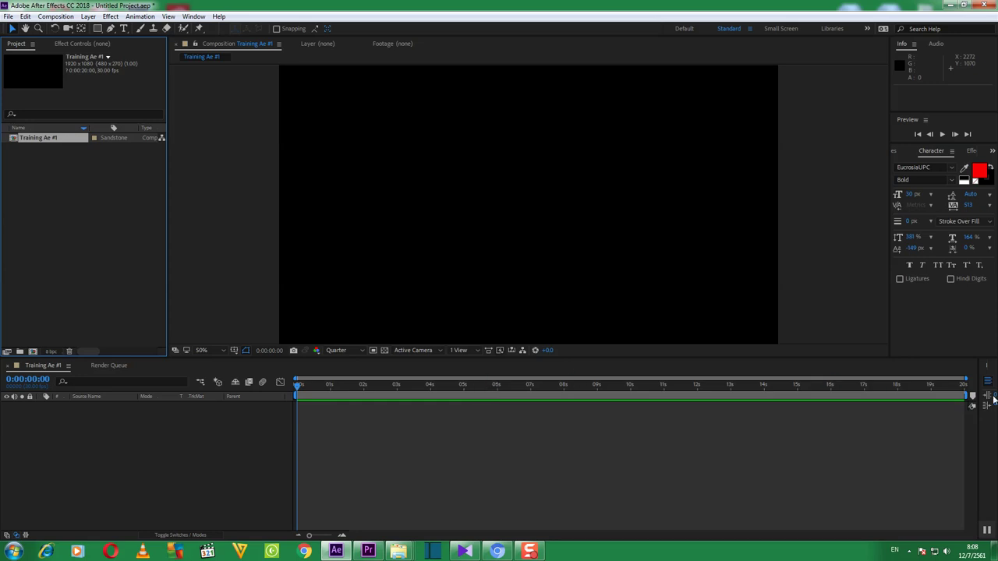
{"action": "mouse_move", "coordinate": [965, 379]}
{"action": "left_mouse_down"}
{"action": "mouse_move", "coordinate": [483, 382]}
{"action": "mouse_move", "coordinate": [965, 382]}
{"action": "left_mouse_up"}
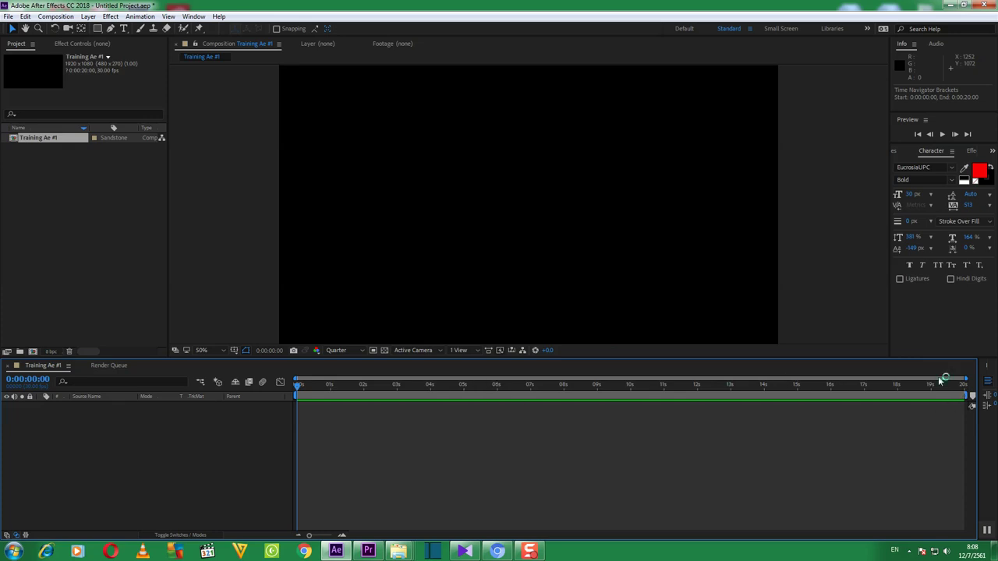
{"action": "mouse_move", "coordinate": [965, 379]}
{"action": "left_mouse_down"}
{"action": "mouse_move", "coordinate": [341, 383]}
{"action": "mouse_move", "coordinate": [966, 382]}
{"action": "left_mouse_up"}
Review the basic composition settings of "Training Ae #1" and confirm them without changes
{"action": "right_click", "coordinate": [27, 139]}
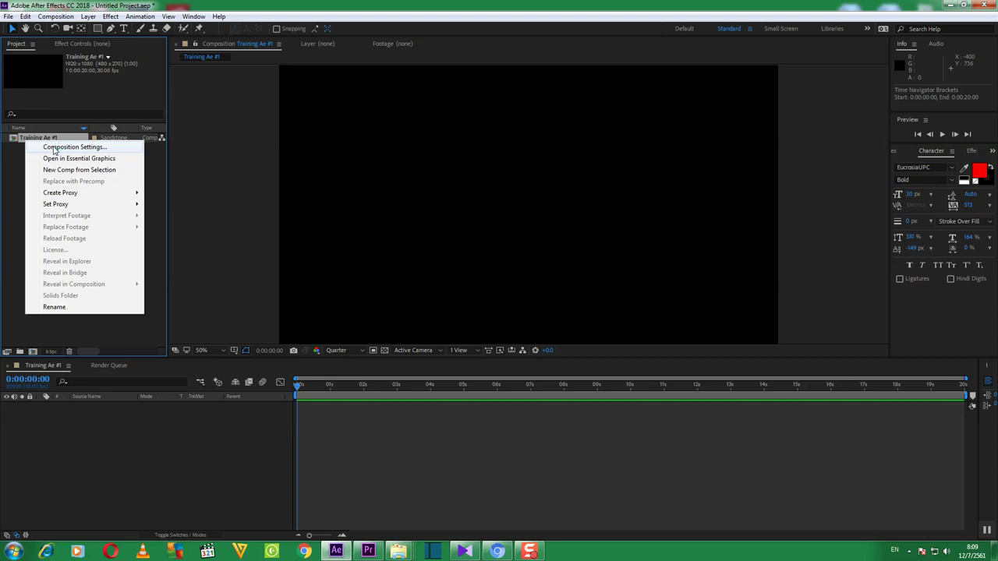
{"action": "left_click", "coordinate": [56, 148]}
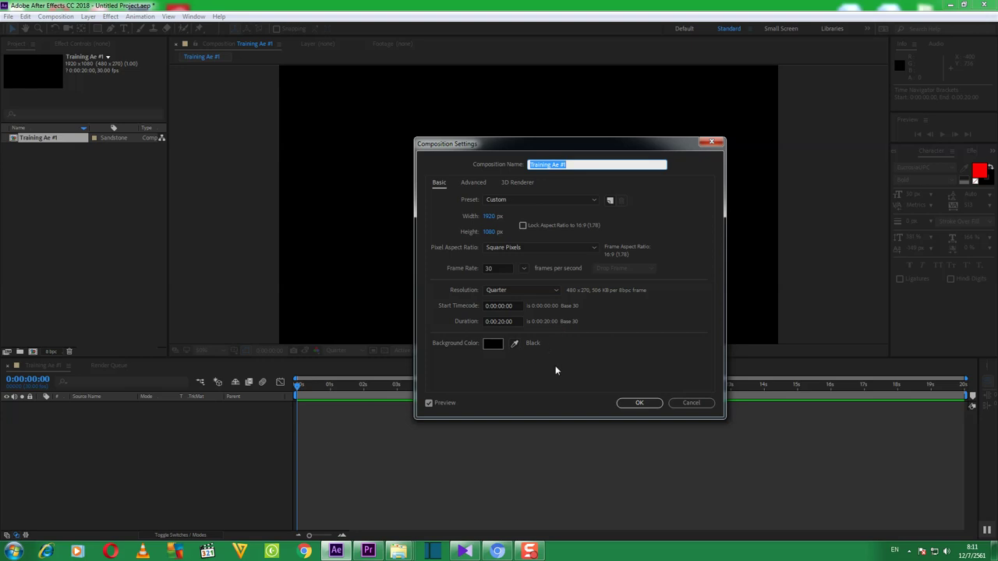
{"action": "left_click", "coordinate": [639, 403]}
{"action": "left_click", "coordinate": [659, 405]}
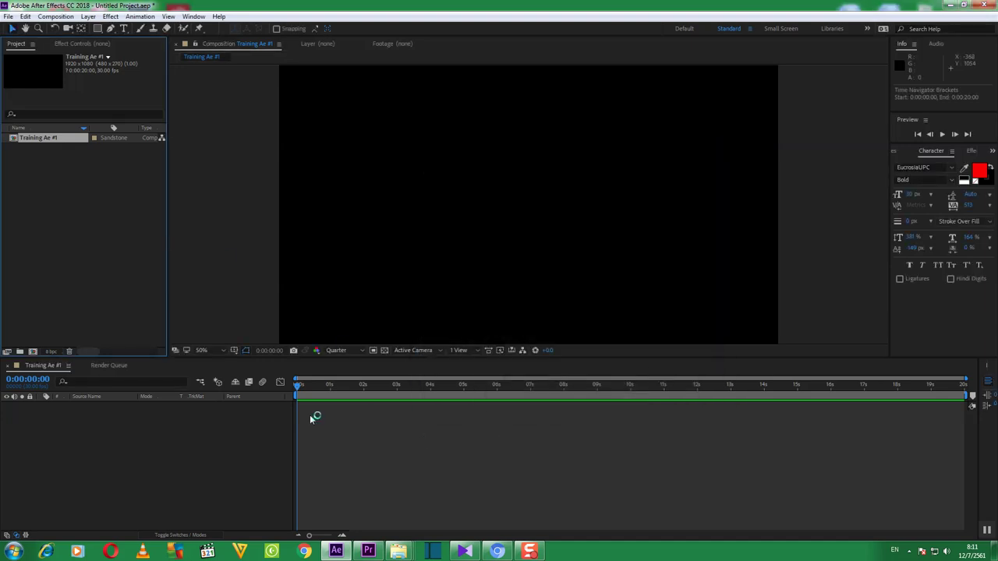
Move the current time indicator to 0:00:07:00, 0:00:14:29, back to the start and to the last frame
{"action": "mouse_move", "coordinate": [297, 387]}
{"action": "left_mouse_down"}
{"action": "mouse_move", "coordinate": [326, 388]}
{"action": "mouse_move", "coordinate": [292, 397]}
{"action": "left_mouse_up"}
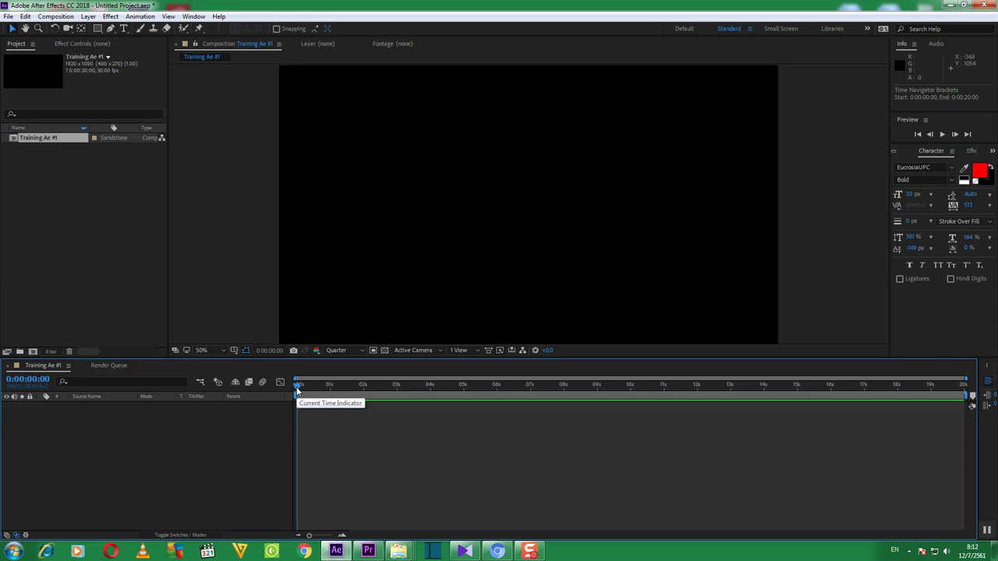
{"action": "left_click", "coordinate": [298, 388]}
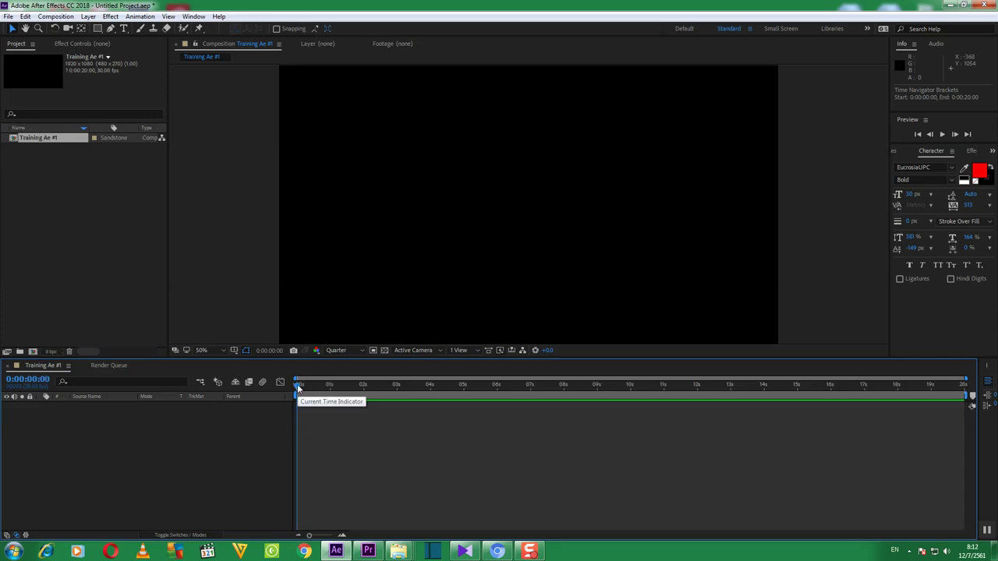
{"action": "left_click_drag", "start_coordinate": [297, 389], "coordinate": [224, 418]}
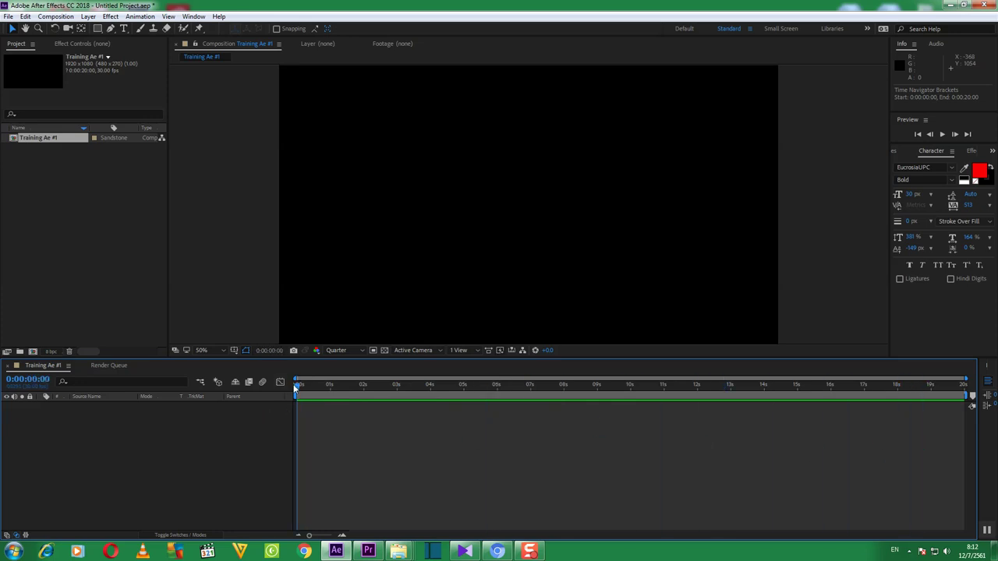
{"action": "left_click_drag", "start_coordinate": [297, 388], "coordinate": [207, 436]}
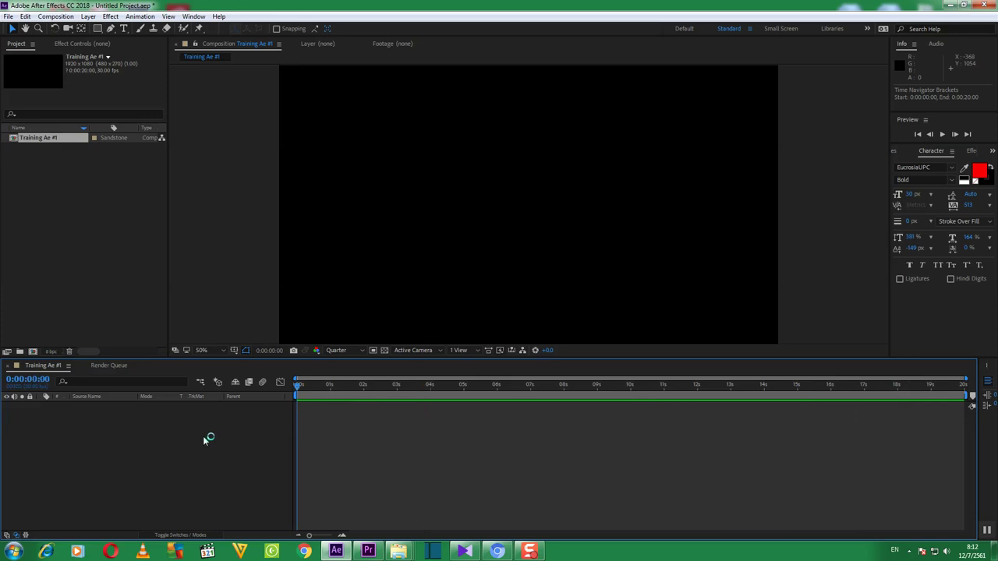
{"action": "left_click", "coordinate": [531, 394]}
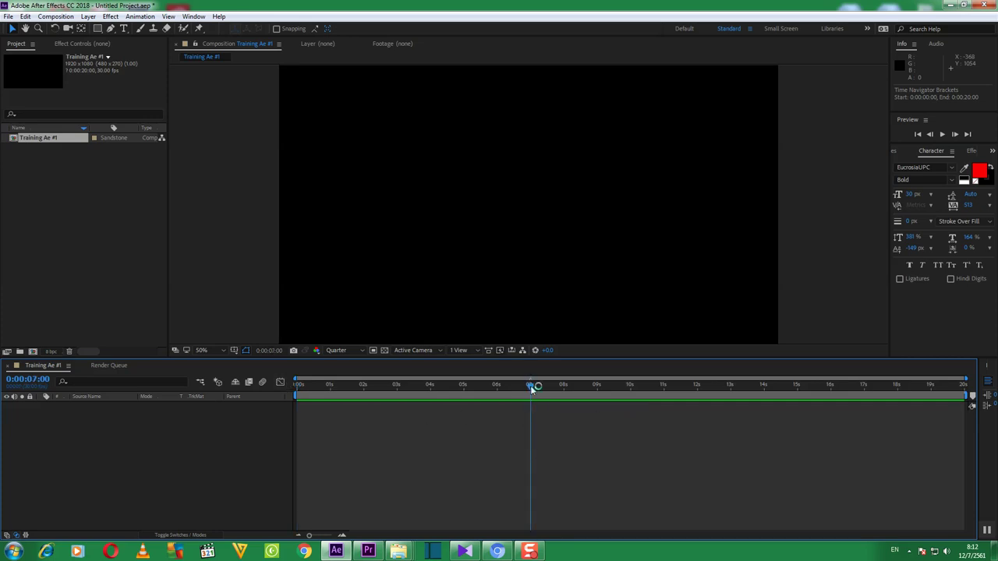
{"action": "left_click", "coordinate": [796, 385]}
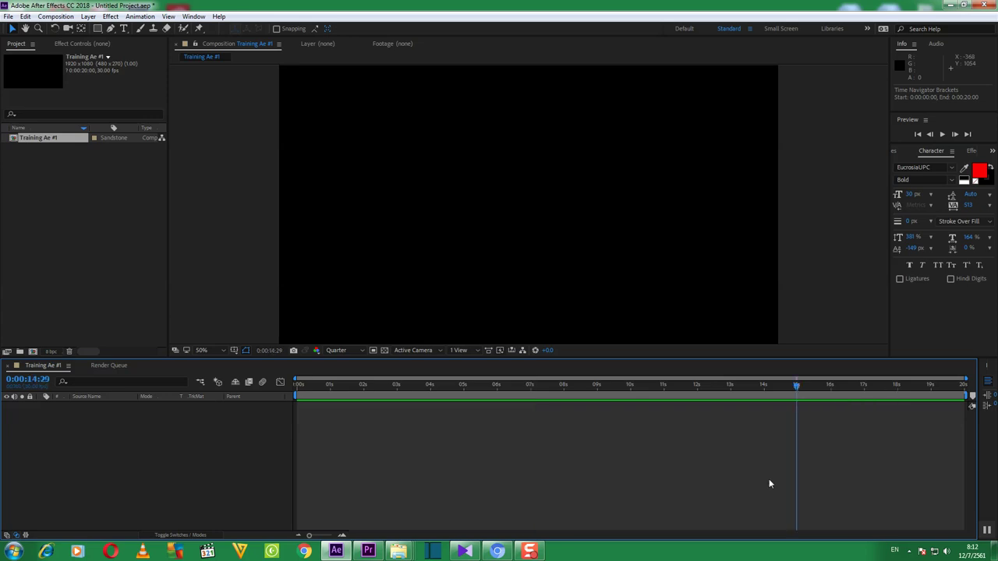
{"action": "left_click", "coordinate": [297, 385]}
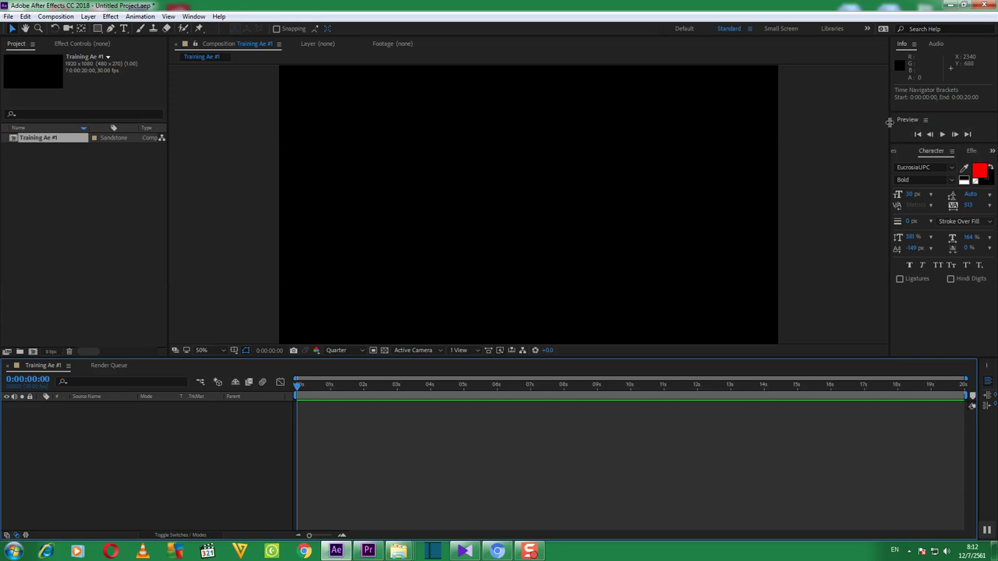
{"action": "left_click", "coordinate": [967, 134]}
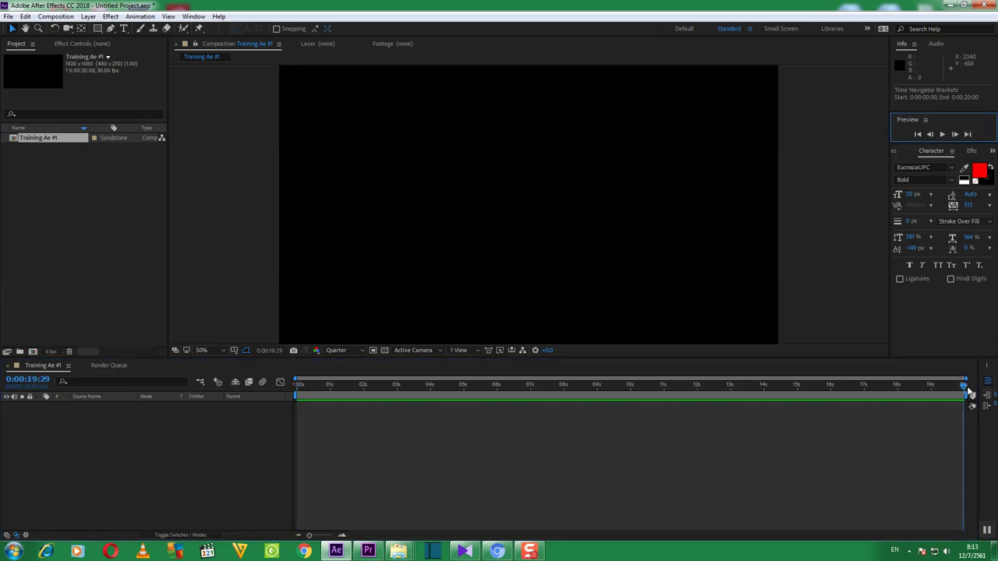
Return to the composition's first frame and advance frame by frame to 0:00:00:20
{"action": "left_click", "coordinate": [918, 134]}
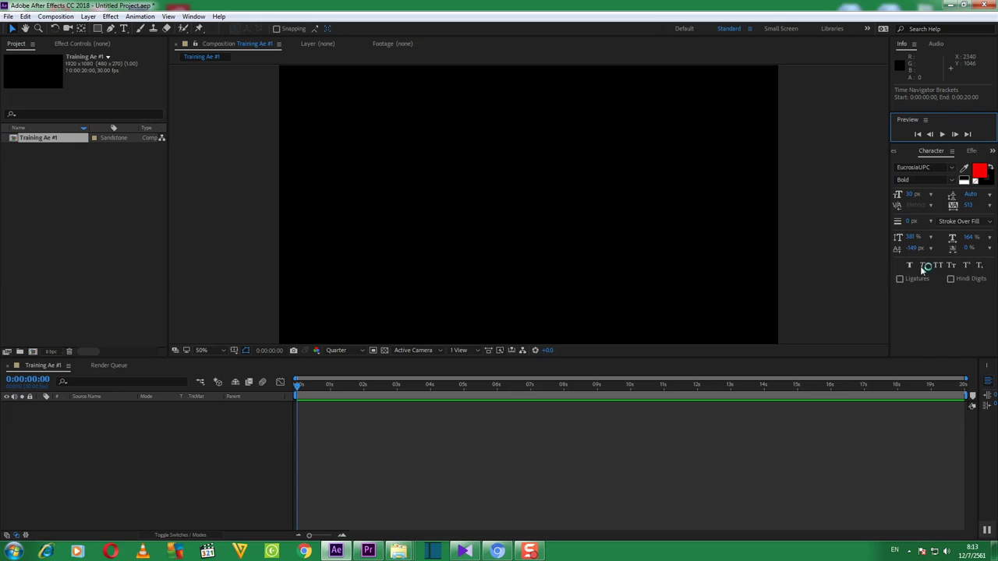
{"action": "left_click", "coordinate": [954, 135]}
{"action": "left_click", "coordinate": [954, 135]}
{"action": "left_click", "coordinate": [954, 135]}
{"action": "left_click", "coordinate": [954, 135]}
{"action": "left_click", "coordinate": [954, 135]}
{"action": "left_click", "coordinate": [954, 135]}
{"action": "left_click", "coordinate": [954, 135]}
{"action": "left_click", "coordinate": [954, 135]}
{"action": "left_click", "coordinate": [955, 135]}
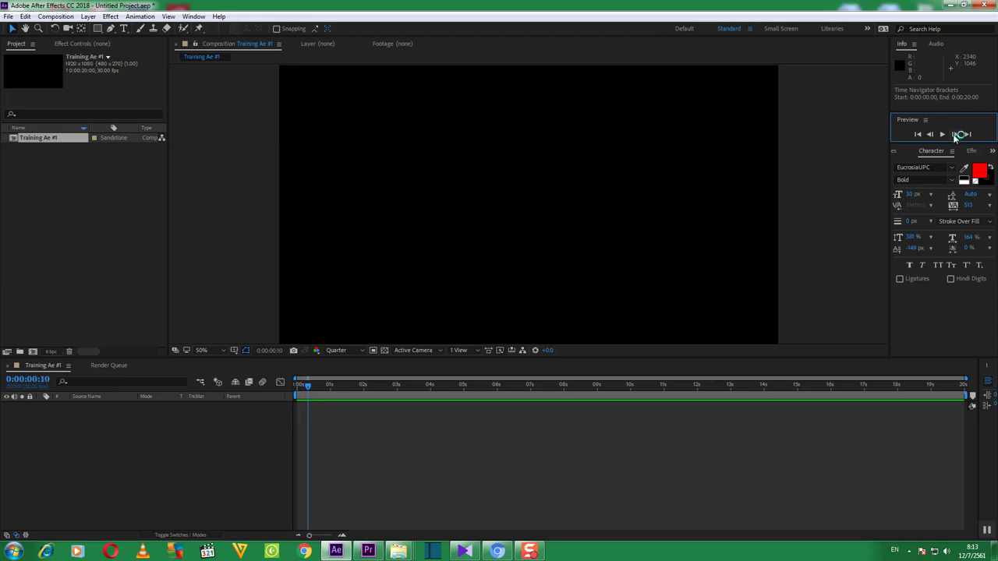
{"action": "left_click", "coordinate": [955, 135]}
{"action": "left_click", "coordinate": [955, 135]}
{"action": "left_click", "coordinate": [955, 135]}
{"action": "left_click", "coordinate": [955, 135]}
{"action": "left_click", "coordinate": [955, 135]}
{"action": "left_click", "coordinate": [955, 135]}
{"action": "left_click", "coordinate": [955, 135]}
{"action": "left_click", "coordinate": [955, 135]}
{"action": "left_click", "coordinate": [955, 135]}
{"action": "left_click", "coordinate": [955, 135]}
{"action": "left_click", "coordinate": [955, 135]}
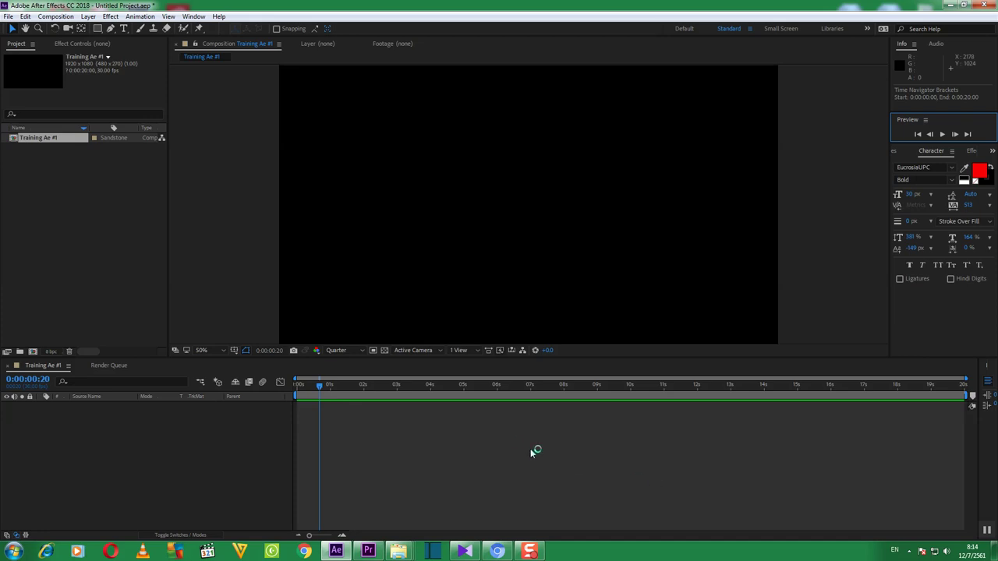
{"action": "left_click", "coordinate": [293, 351]}
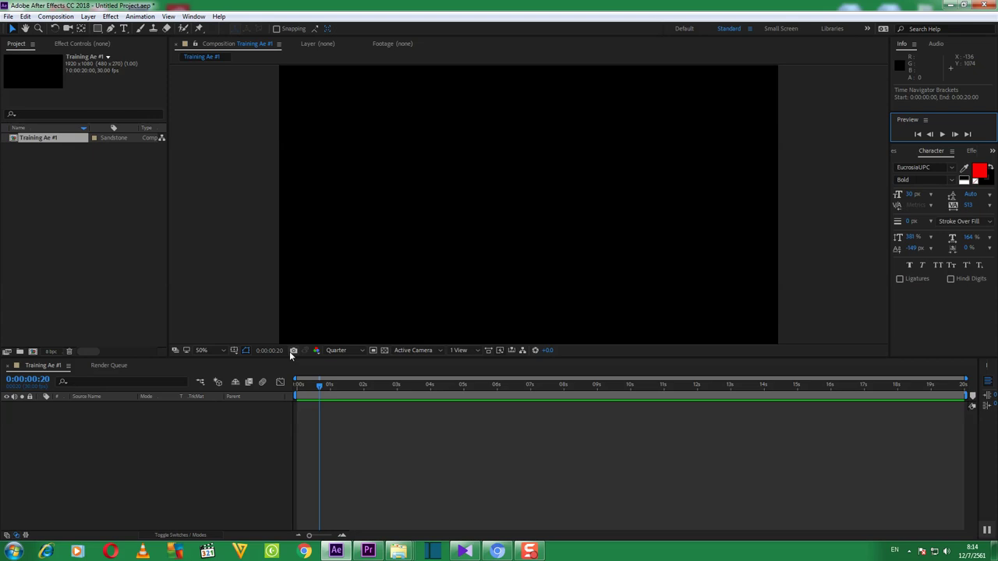
{"action": "left_click", "coordinate": [293, 351]}
{"action": "left_click", "coordinate": [294, 352]}
{"action": "left_click", "coordinate": [294, 351]}
{"action": "left_click", "coordinate": [262, 350]}
{"action": "left_click", "coordinate": [282, 351]}
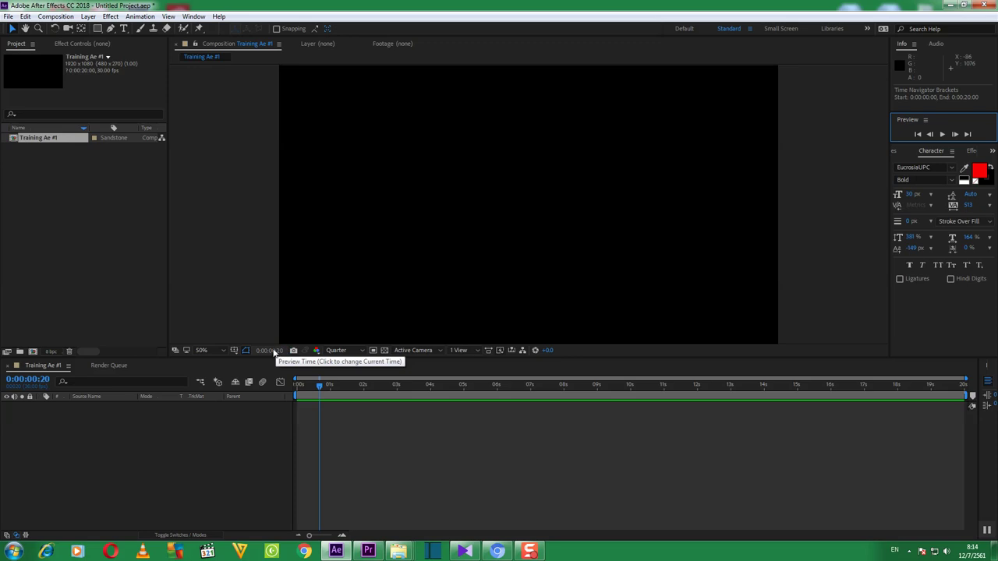
{"action": "left_click", "coordinate": [265, 351]}
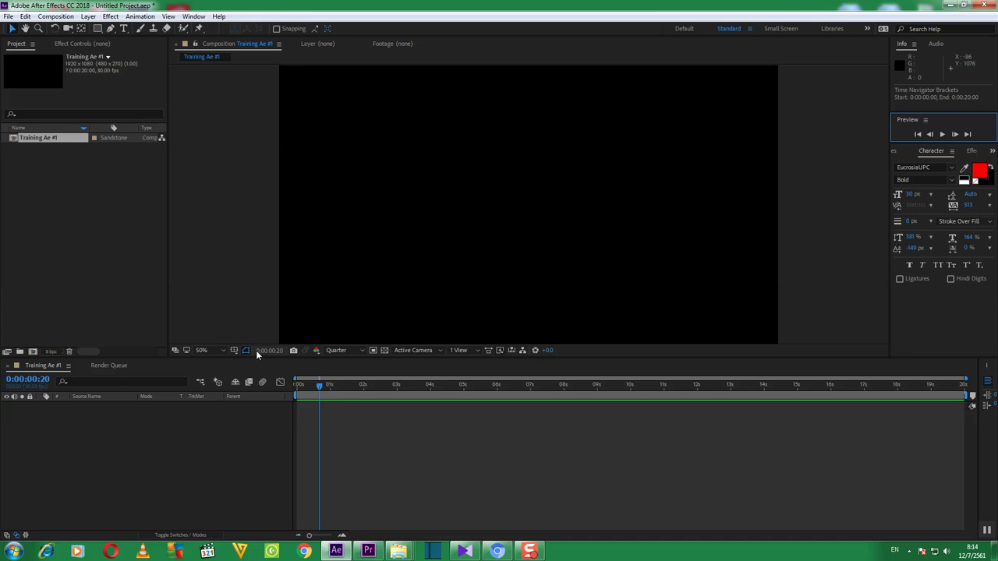
{"action": "left_click", "coordinate": [312, 352]}
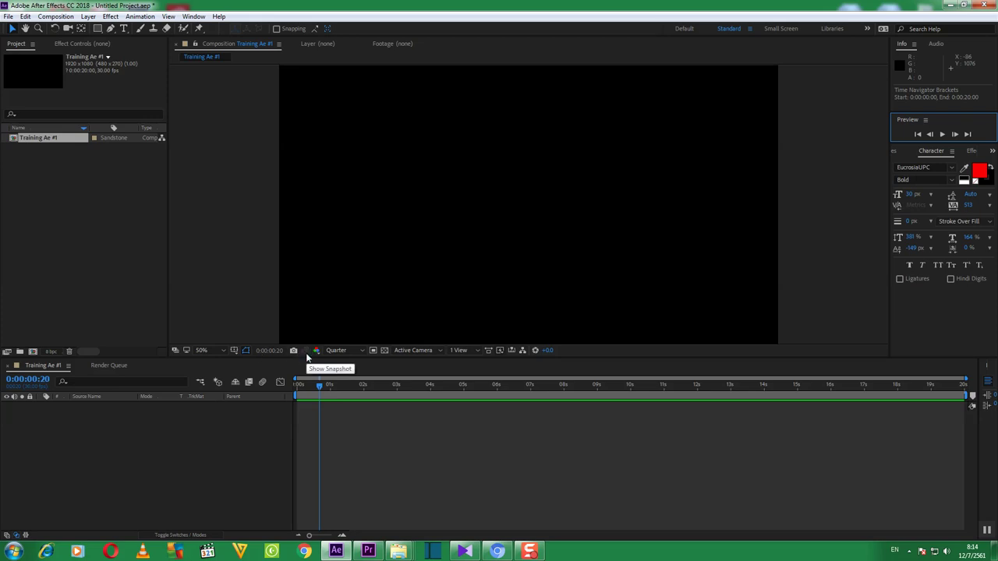
{"action": "left_click", "coordinate": [307, 356]}
{"action": "left_click", "coordinate": [307, 356]}
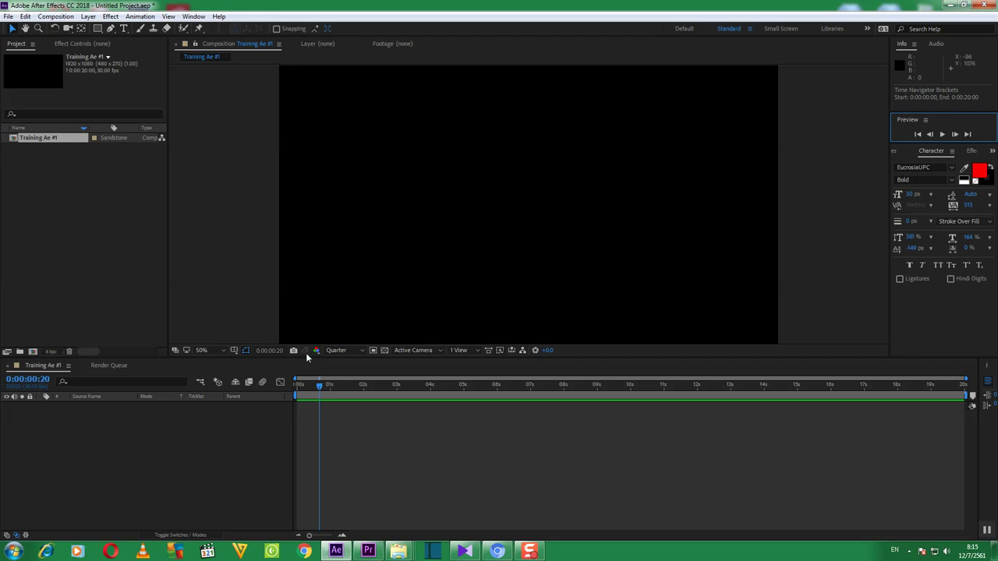
{"action": "left_click", "coordinate": [307, 355]}
{"action": "left_click", "coordinate": [307, 355]}
{"action": "left_click", "coordinate": [307, 355]}
{"action": "left_click", "coordinate": [307, 355]}
{"action": "left_click", "coordinate": [307, 355]}
{"action": "left_click", "coordinate": [308, 355]}
{"action": "left_click", "coordinate": [307, 355]}
{"action": "left_click", "coordinate": [307, 355]}
{"action": "left_click", "coordinate": [307, 356]}
{"action": "left_click", "coordinate": [307, 355]}
{"action": "left_click", "coordinate": [307, 356]}
{"action": "left_click", "coordinate": [307, 355]}
{"action": "left_click", "coordinate": [307, 355]}
{"action": "left_click", "coordinate": [308, 355]}
{"action": "left_click", "coordinate": [308, 356]}
{"action": "left_click", "coordinate": [307, 355]}
{"action": "left_click", "coordinate": [307, 356]}
{"action": "left_click", "coordinate": [307, 355]}
{"action": "left_click", "coordinate": [307, 356]}
{"action": "left_click", "coordinate": [307, 356]}
{"action": "left_click", "coordinate": [307, 355]}
{"action": "left_click", "coordinate": [307, 355]}
{"action": "left_click", "coordinate": [307, 356]}
{"action": "left_click", "coordinate": [308, 355]}
{"action": "left_click", "coordinate": [308, 356]}
{"action": "left_click", "coordinate": [307, 355]}
{"action": "left_click", "coordinate": [308, 356]}
{"action": "left_click", "coordinate": [307, 355]}
{"action": "left_click", "coordinate": [307, 356]}
{"action": "left_click", "coordinate": [307, 356]}
{"action": "left_click", "coordinate": [307, 357]}
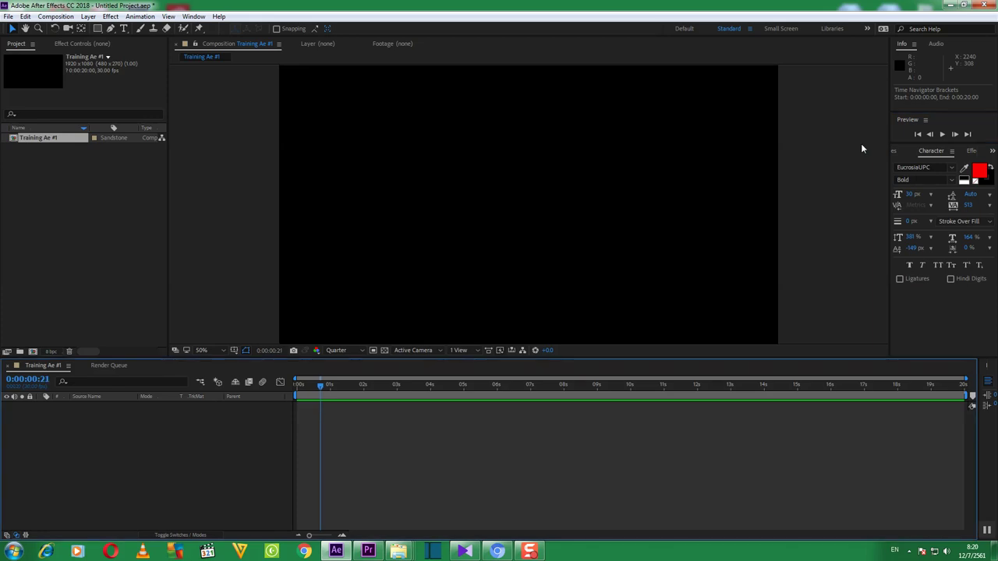
Step the current time through the timeline in single frames, ending at 0:00:01:00
{"action": "key", "text": "space"}
{"action": "key", "text": "Page_Up"}
{"action": "key", "text": "Page_Up"}
{"action": "key", "text": "Page_Up"}
{"action": "key", "text": "Page_Up"}
{"action": "key", "text": "Page_Up"}
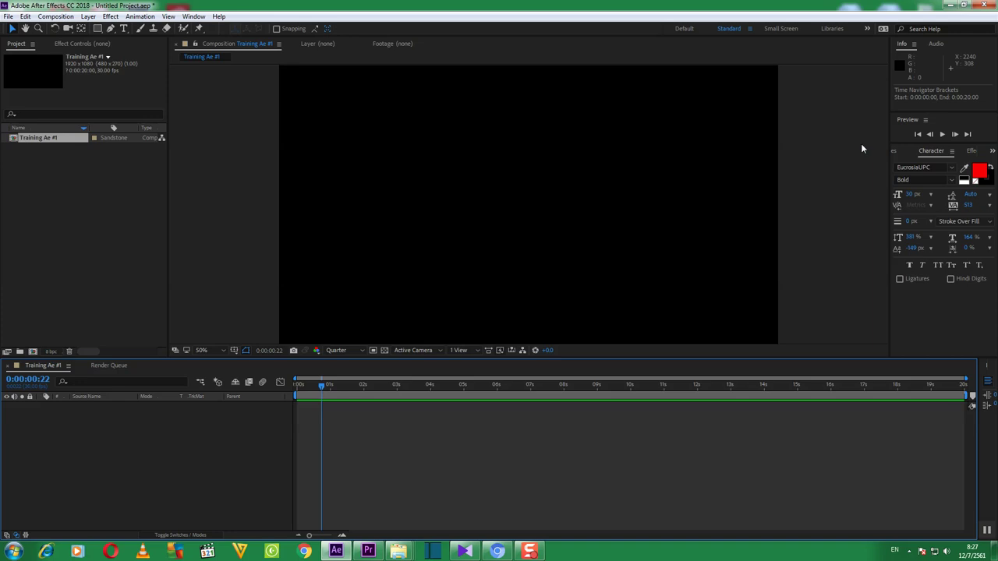
{"action": "key", "text": "Page_Down"}
{"action": "key", "text": "Page_Down"}
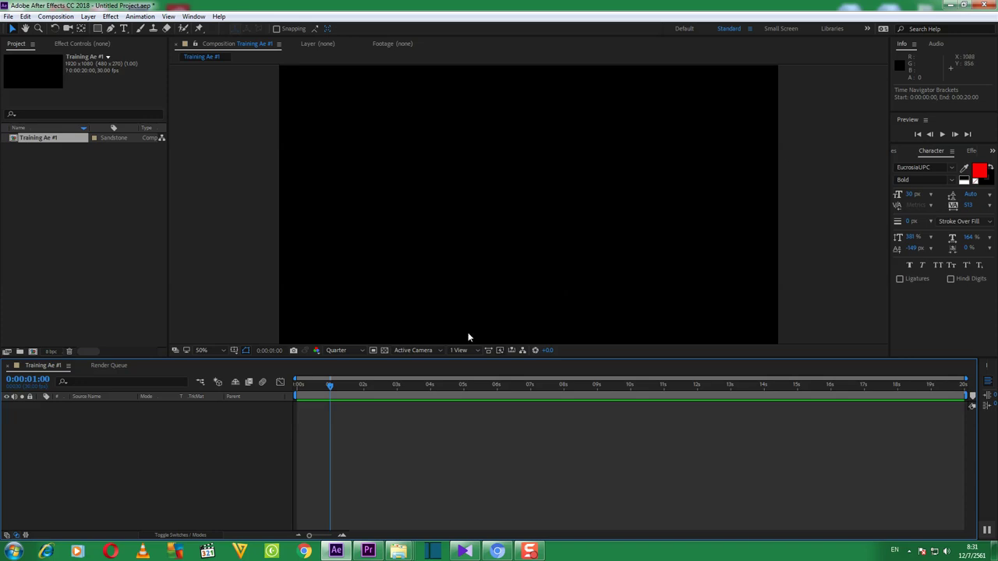
Check the composition settings of "Training Ae #1" again without changes and jump to the last frame
{"action": "right_click", "coordinate": [55, 139]}
{"action": "left_click", "coordinate": [101, 148]}
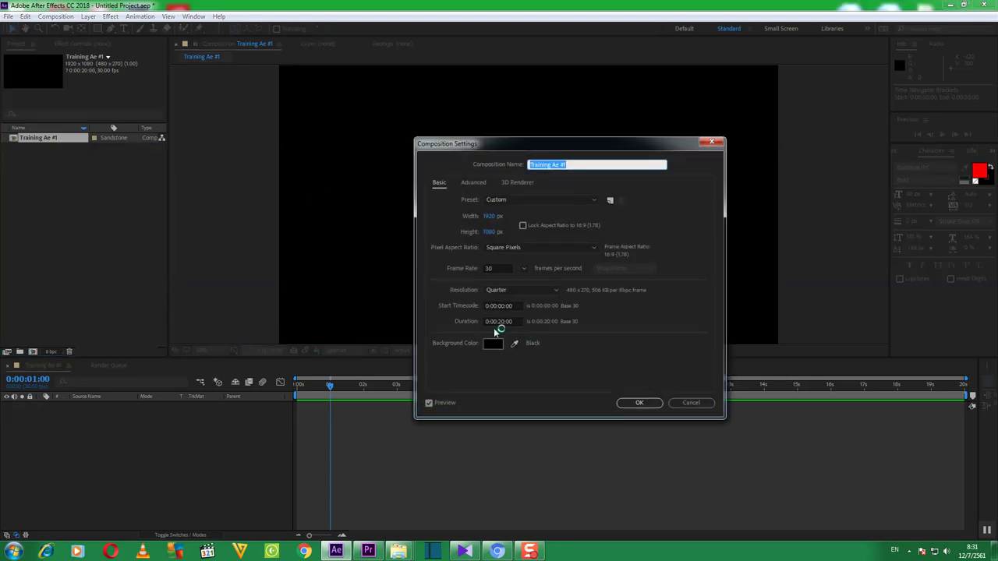
{"action": "left_click", "coordinate": [659, 406]}
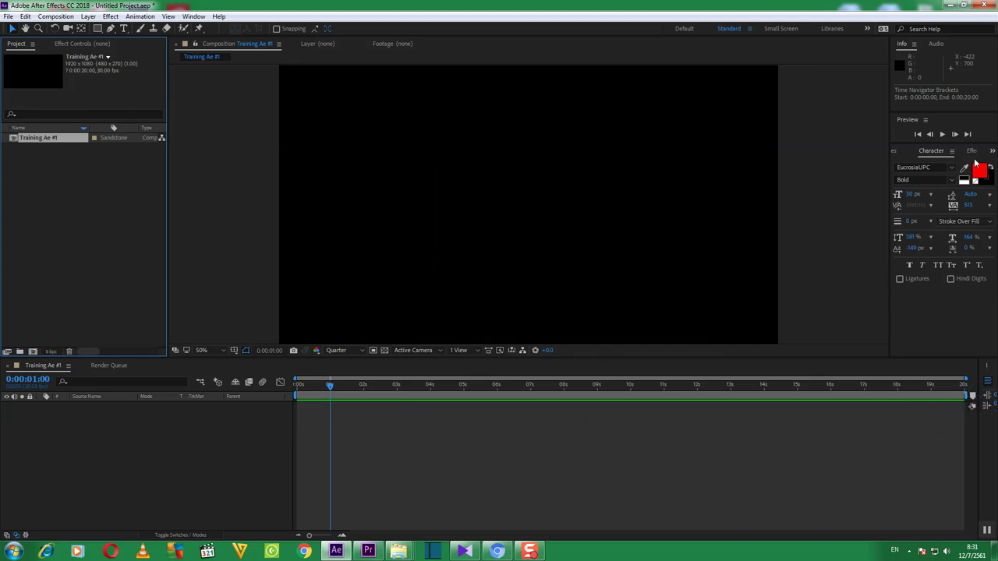
{"action": "left_click", "coordinate": [967, 134]}
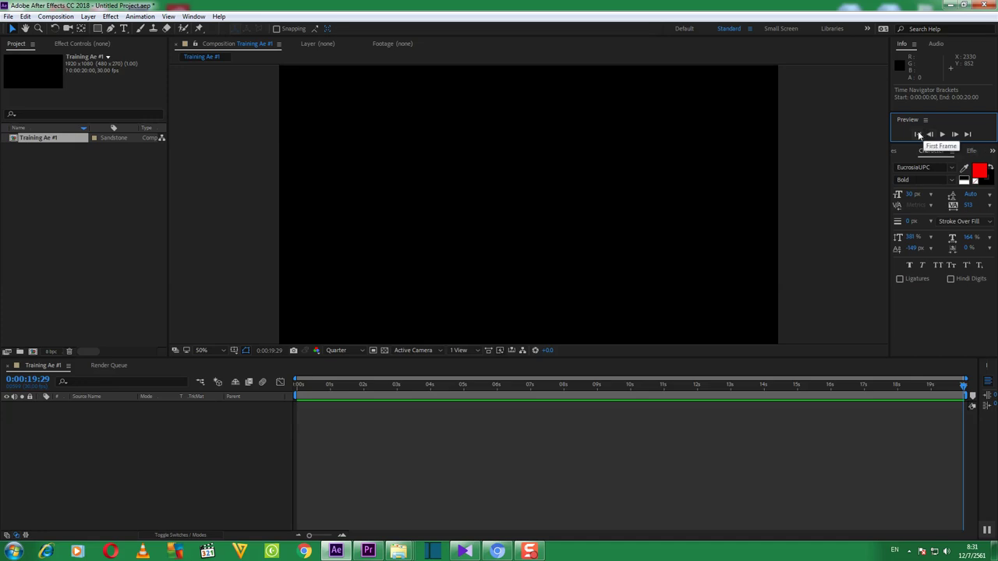
Return the current time to the first frame, try a point near 5 seconds on the ruler, and go back to the first frame
{"action": "left_click", "coordinate": [917, 132]}
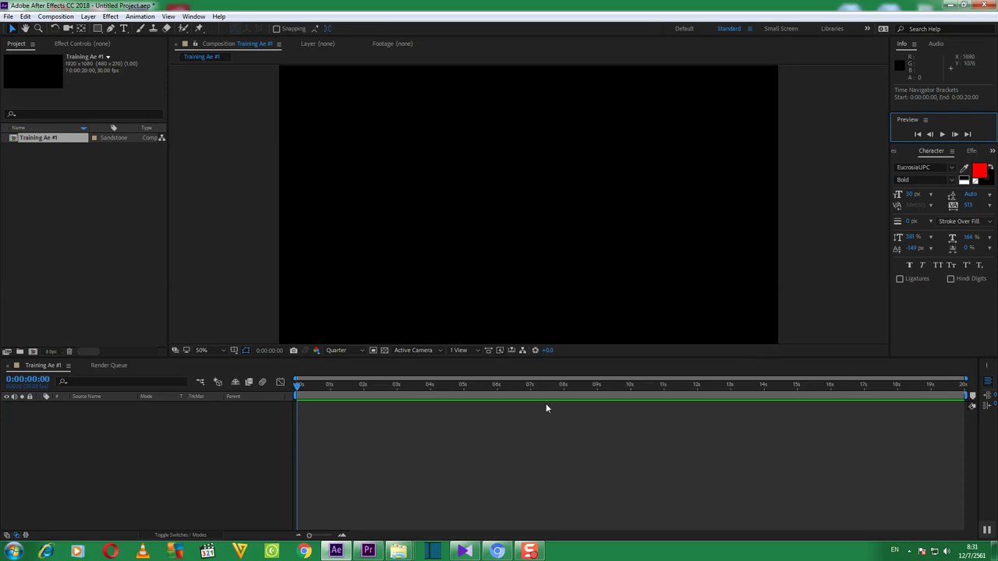
{"action": "left_click_drag", "start_coordinate": [298, 384], "coordinate": [251, 385]}
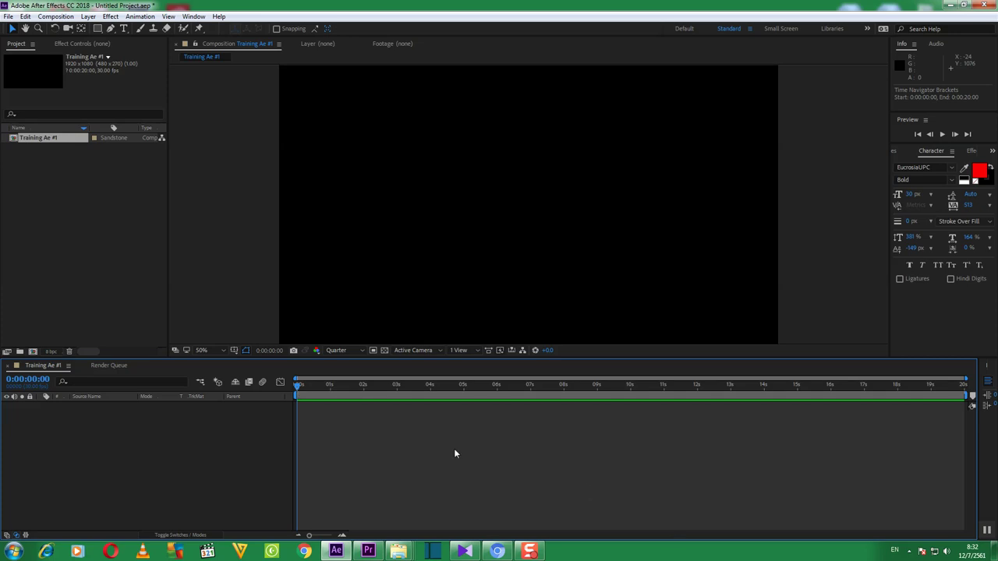
{"action": "left_click", "coordinate": [468, 385]}
{"action": "left_click", "coordinate": [918, 136]}
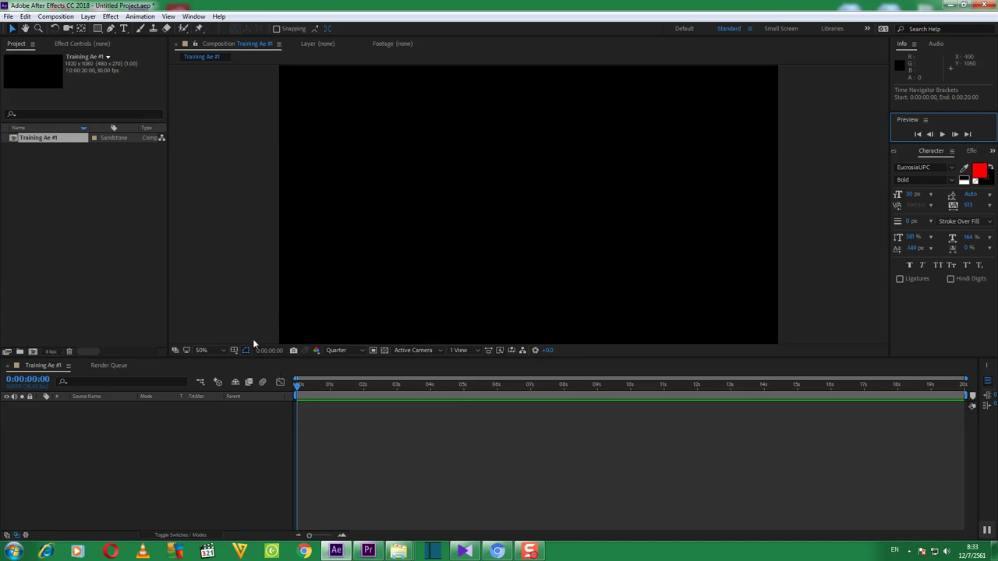
{"action": "left_click", "coordinate": [296, 352]}
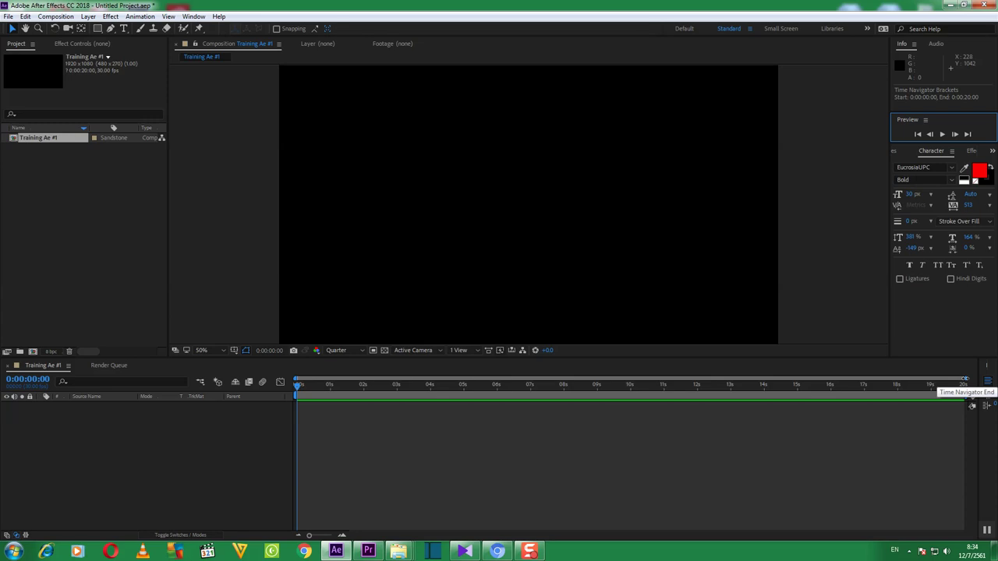
Narrow the visible time range of the timeline to 0:00:00:00 through 0:00:00:25 so that single frames show on the ruler
{"action": "left_click_drag", "start_coordinate": [965, 380], "coordinate": [798, 380]}
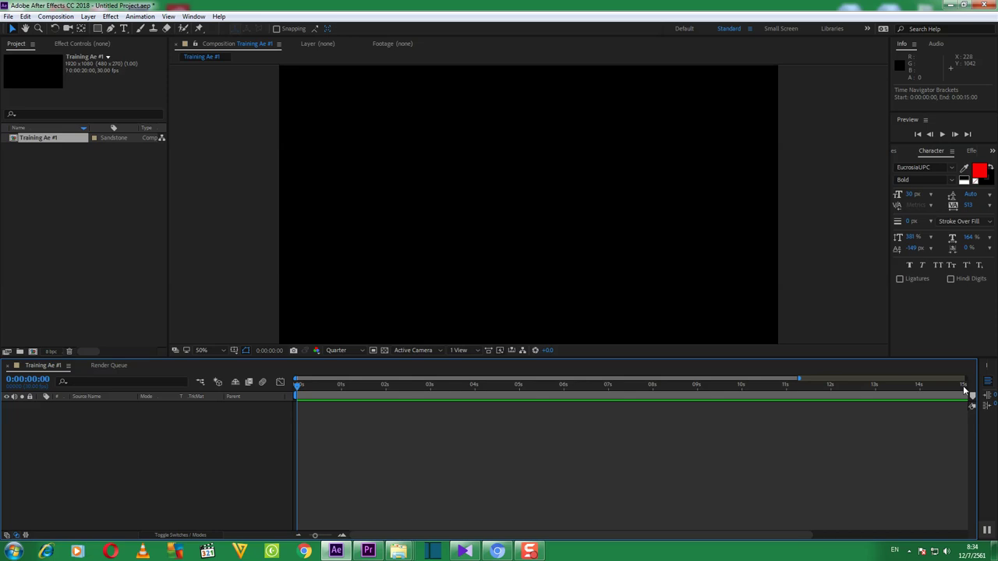
{"action": "left_click_drag", "start_coordinate": [798, 379], "coordinate": [412, 385]}
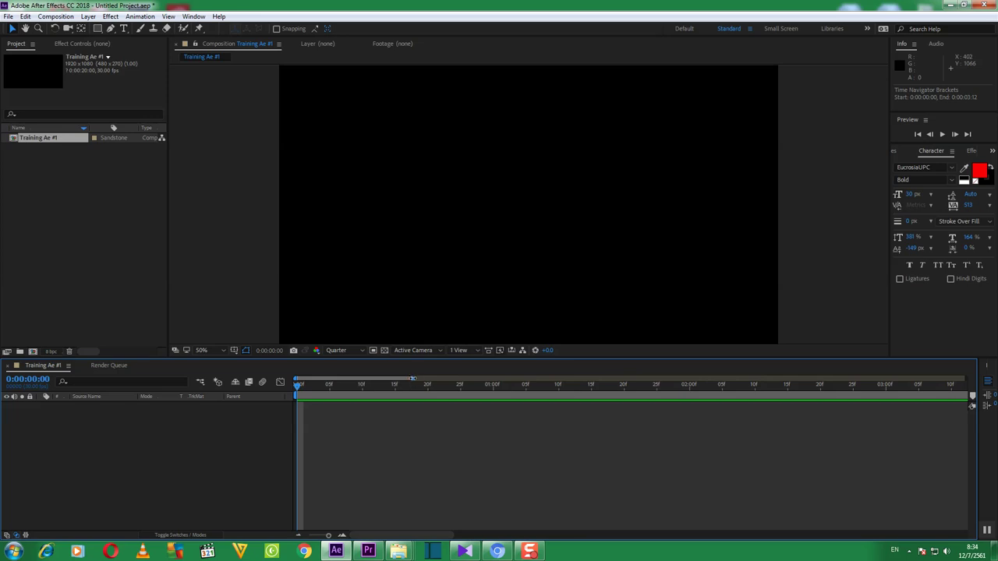
{"action": "left_click_drag", "start_coordinate": [411, 380], "coordinate": [317, 379]}
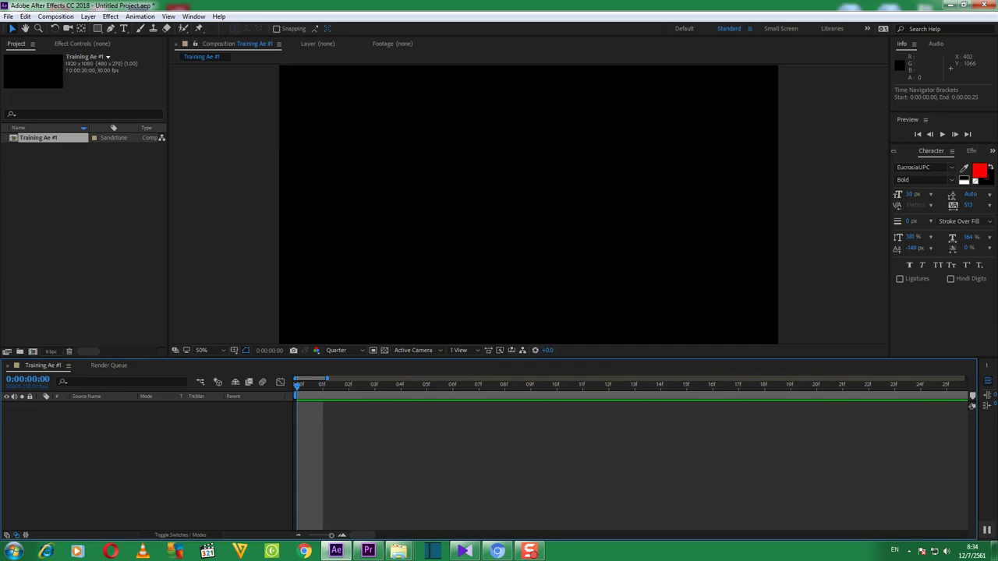
Move the current time indicator frame by frame along the ruler, from 0:00:00:01 to 0:00:00:07
{"action": "left_click", "coordinate": [311, 394]}
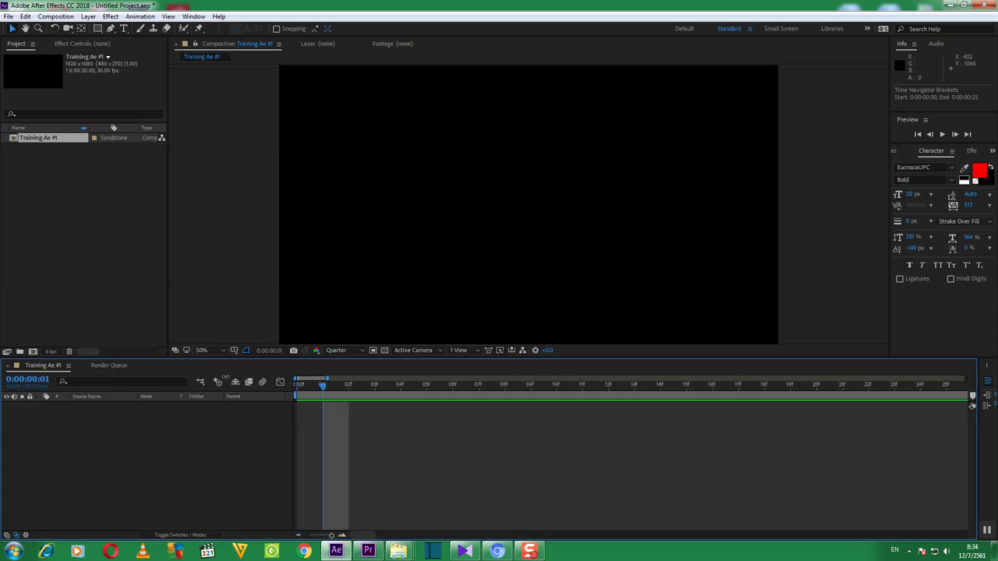
{"action": "left_click_drag", "start_coordinate": [325, 388], "coordinate": [348, 386]}
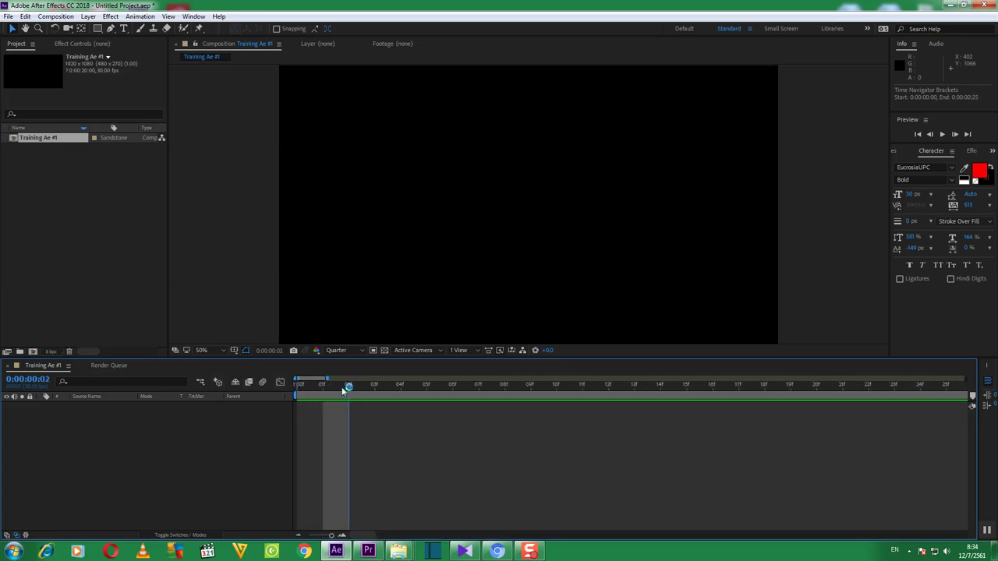
{"action": "left_click", "coordinate": [382, 387]}
{"action": "left_click", "coordinate": [399, 387]}
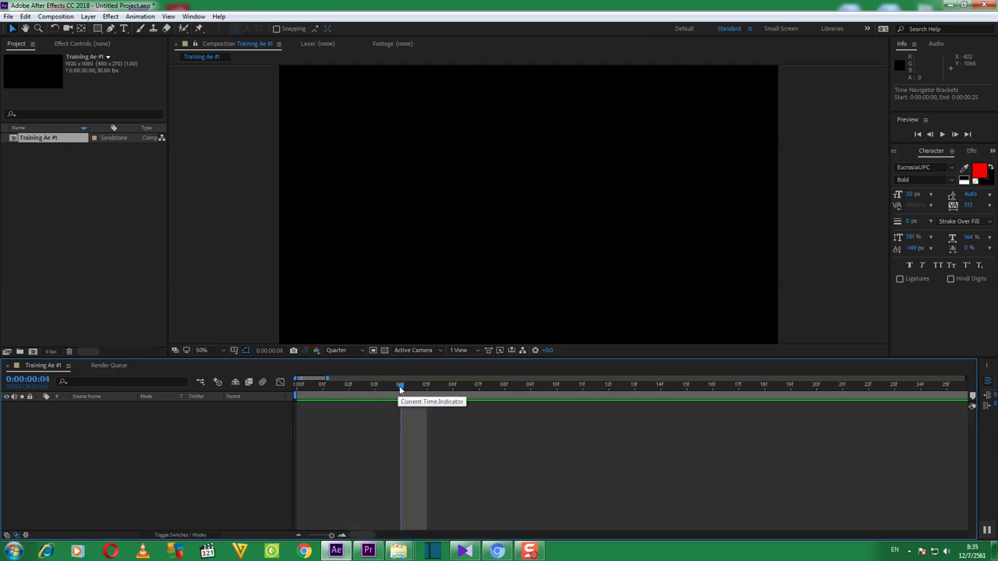
{"action": "left_click", "coordinate": [426, 387]}
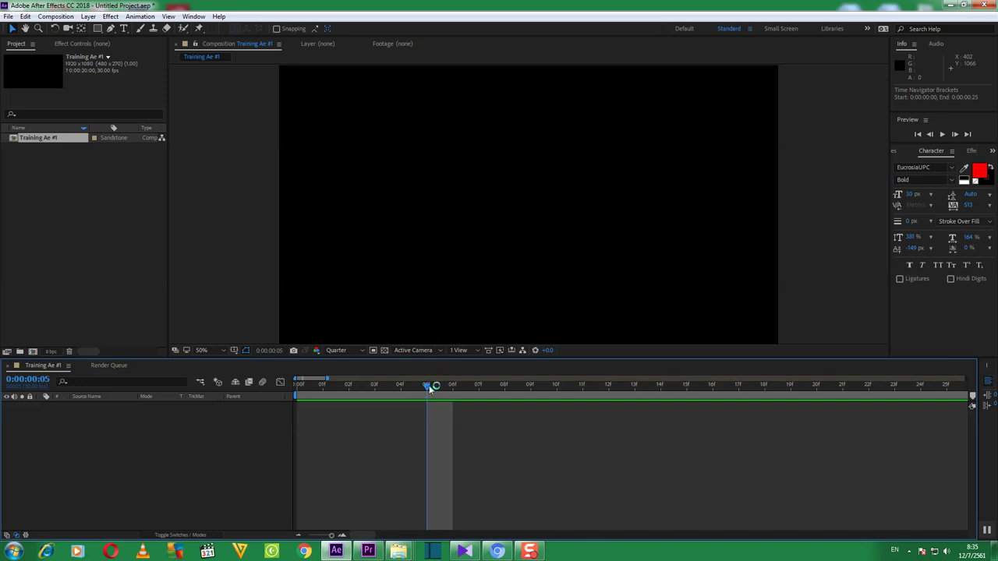
{"action": "left_click", "coordinate": [452, 386]}
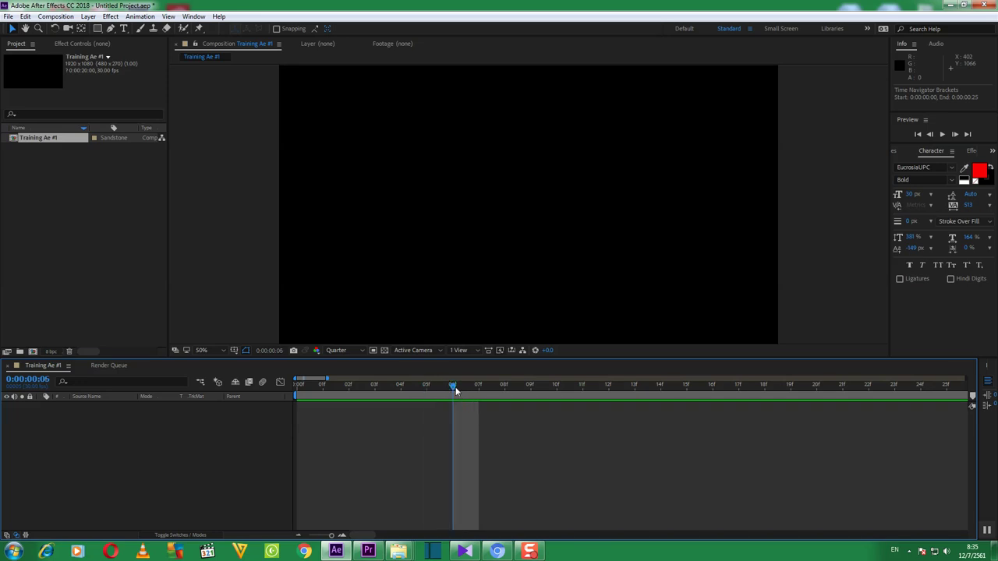
{"action": "left_click", "coordinate": [474, 385]}
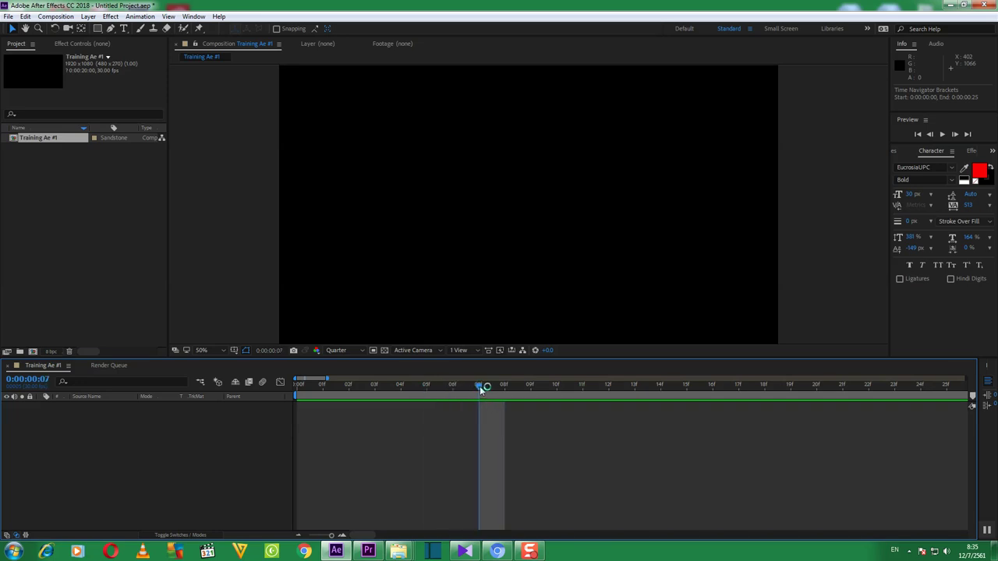
Move the current time indicator back to the start, forward to 0:00:00:02, and back to the first frame
{"action": "left_click_drag", "start_coordinate": [479, 386], "coordinate": [293, 401]}
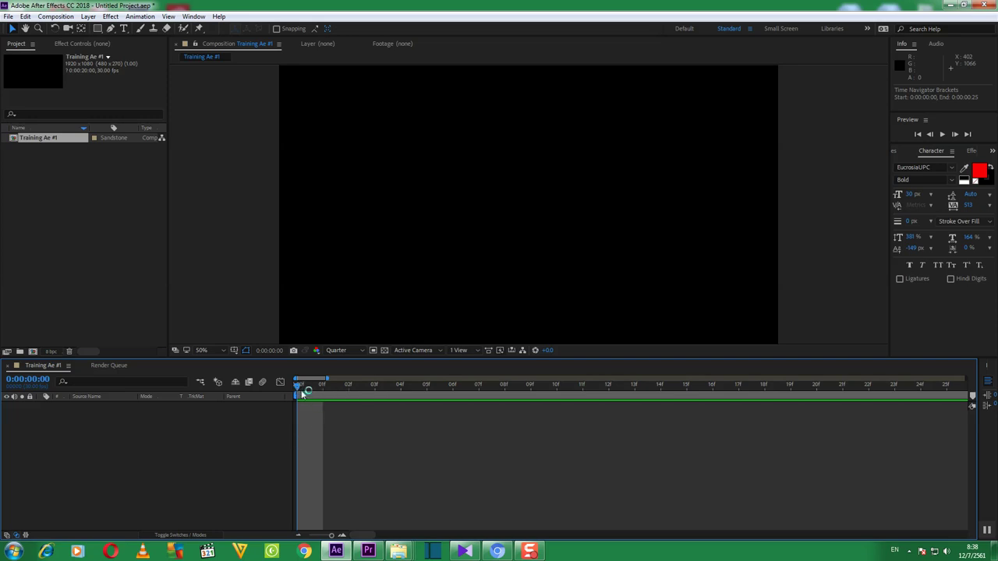
{"action": "mouse_move", "coordinate": [297, 389]}
{"action": "left_mouse_down"}
{"action": "mouse_move", "coordinate": [377, 392]}
{"action": "mouse_move", "coordinate": [296, 390]}
{"action": "left_mouse_up"}
{"action": "left_click_drag", "start_coordinate": [296, 390], "coordinate": [348, 387]}
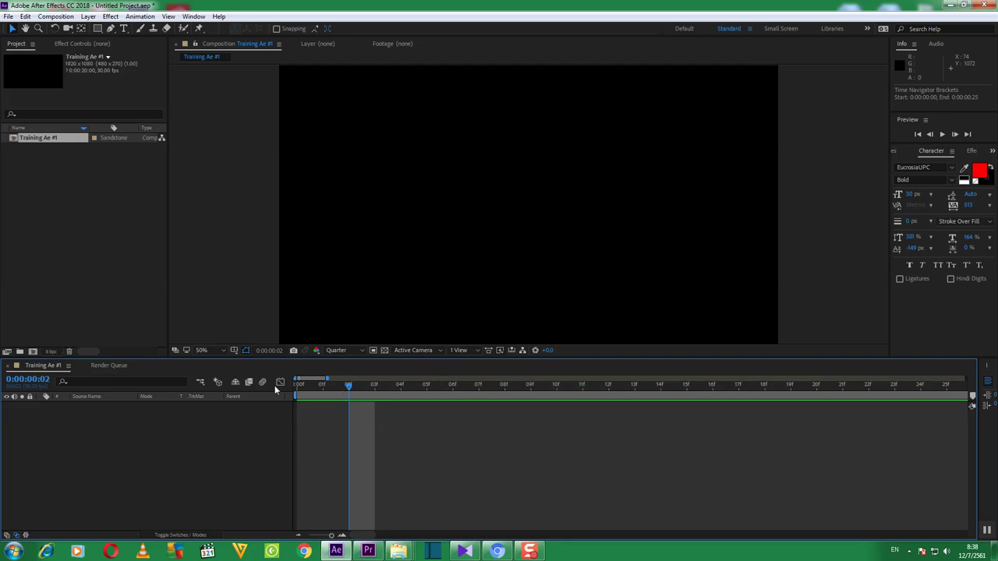
{"action": "key", "text": "Home"}
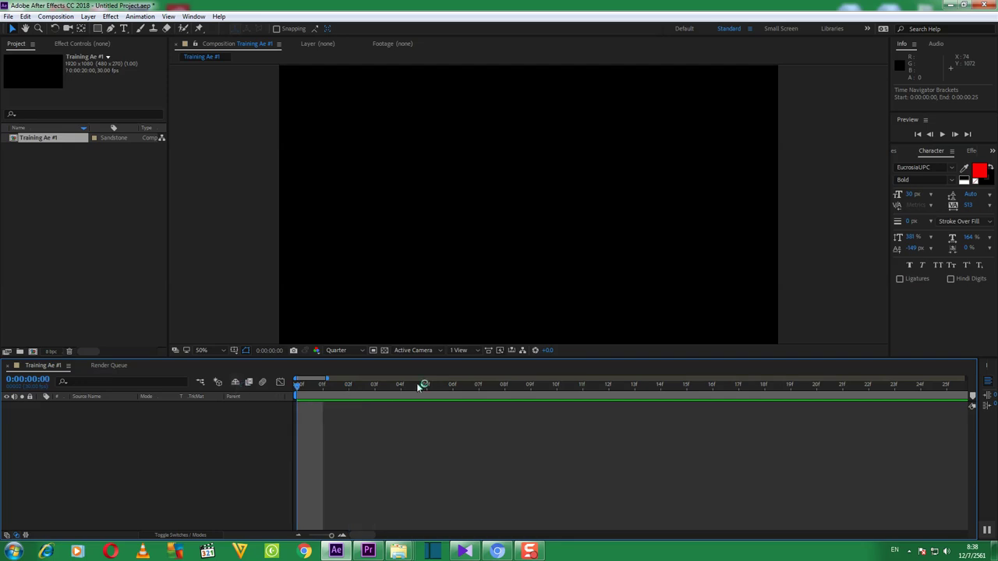
Step the current time three frames forward to 0:00:00:03 and three frames back to 0:00:00:00
{"action": "left_click", "coordinate": [954, 133]}
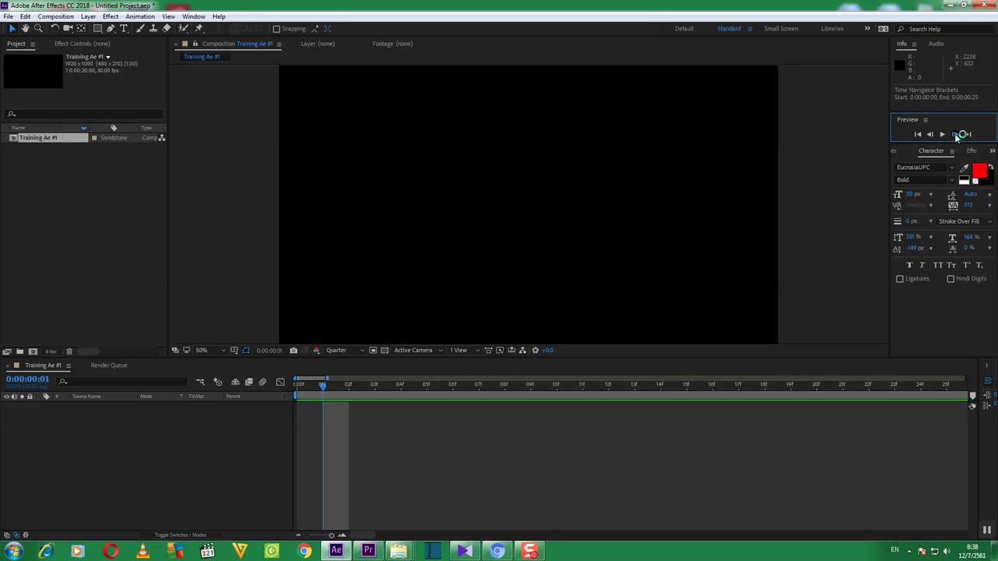
{"action": "left_click", "coordinate": [954, 133]}
{"action": "left_click", "coordinate": [954, 133]}
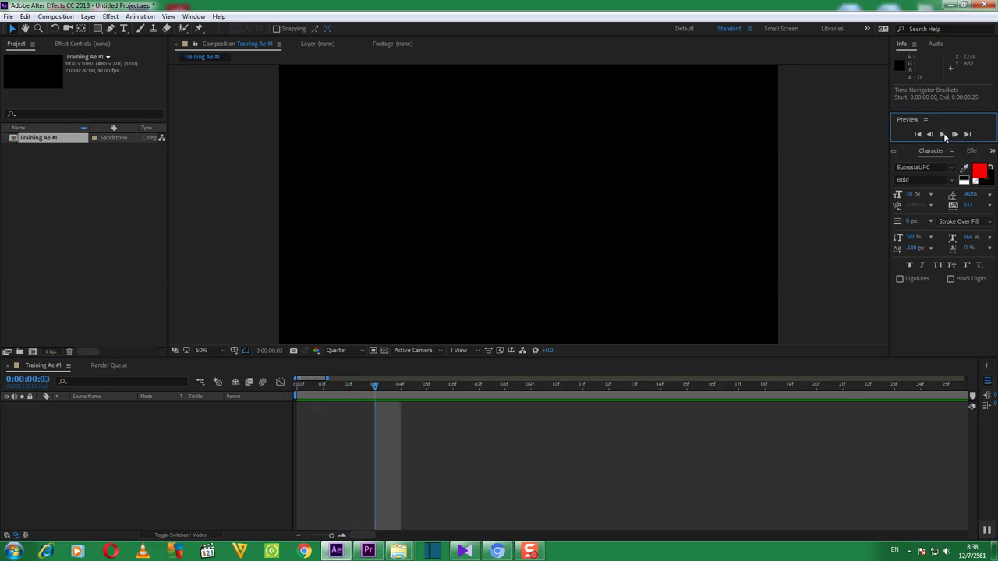
{"action": "left_click", "coordinate": [931, 134]}
{"action": "left_click", "coordinate": [931, 133]}
{"action": "left_click", "coordinate": [931, 133]}
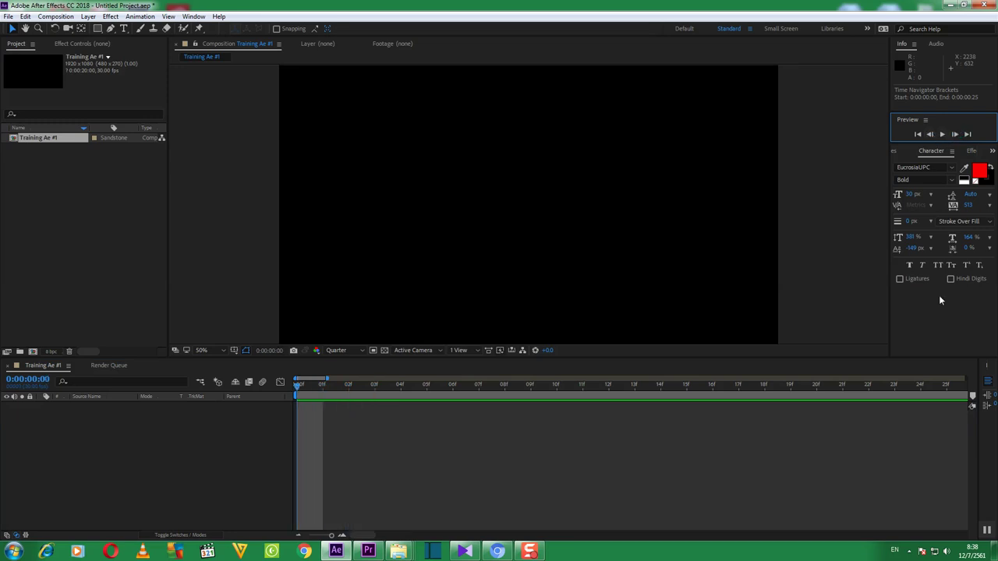
Move the current time one frame before the composition's start, to -0:00:00:01, and return to the first frame
{"action": "left_click", "coordinate": [948, 439]}
{"action": "key", "text": "space"}
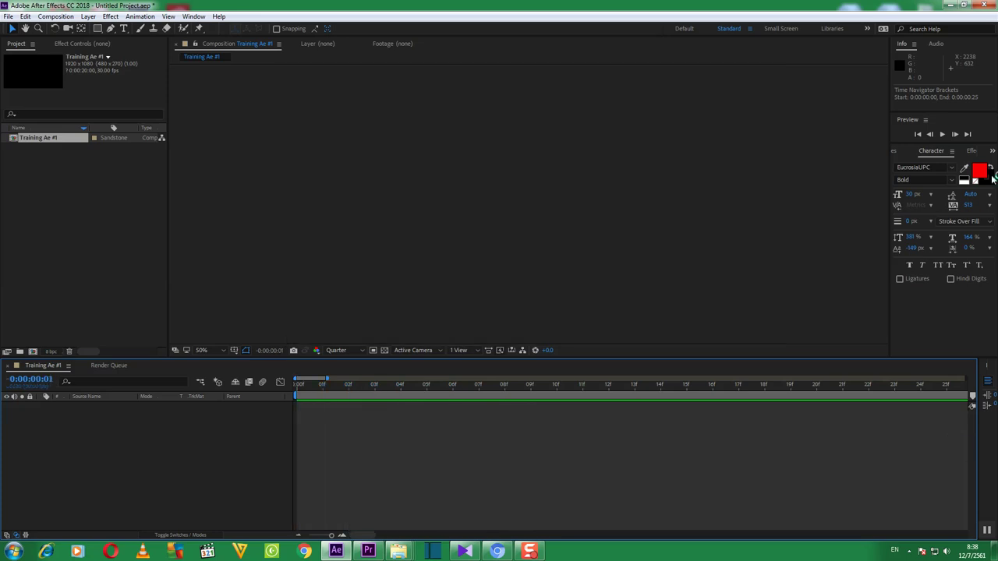
{"action": "left_click", "coordinate": [918, 134]}
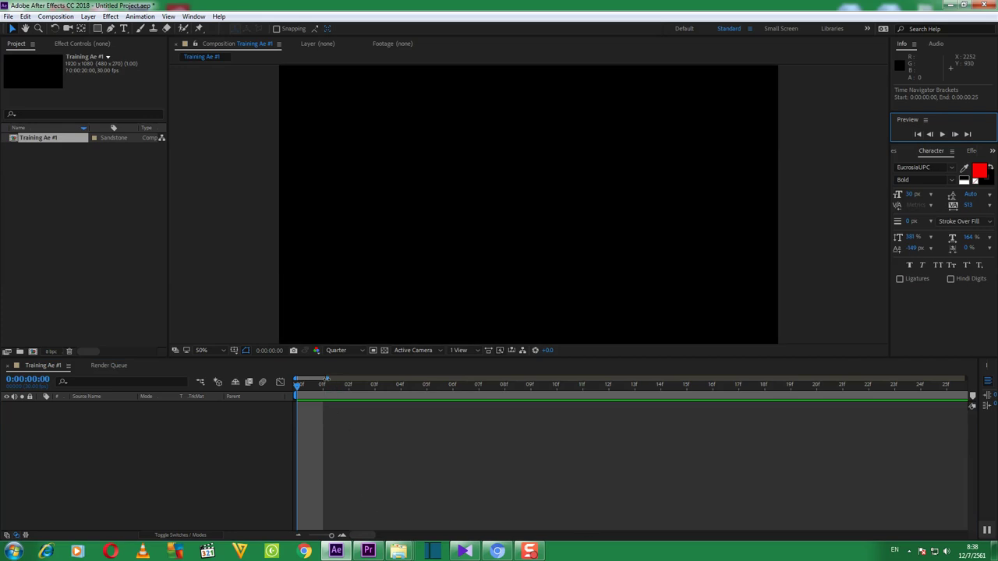
Zoom the timeline out to the full 20 seconds and reduce the timeline panel's height to enlarge the composition viewer area
{"action": "key", "text": ";"}
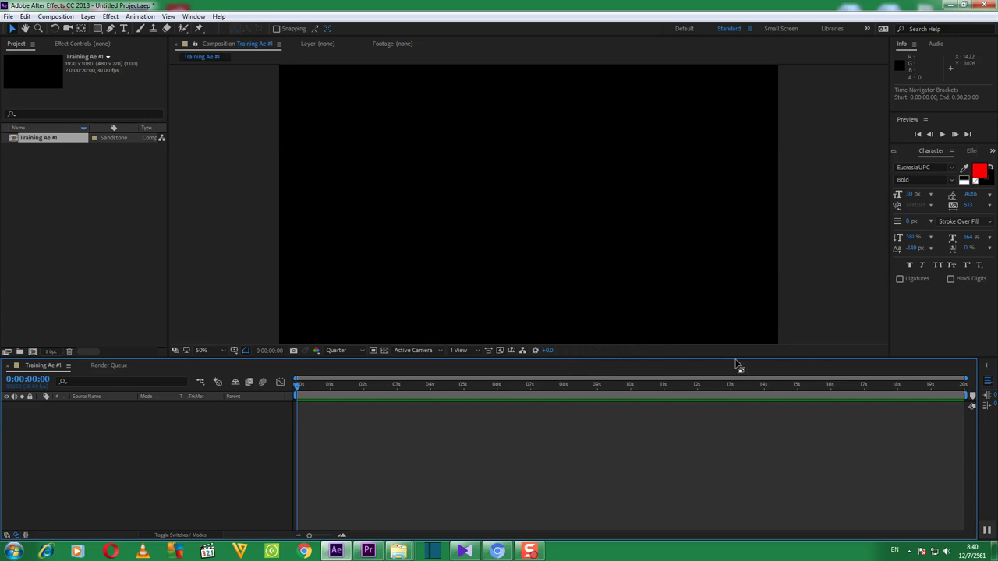
{"action": "left_click_drag", "start_coordinate": [735, 359], "coordinate": [737, 407]}
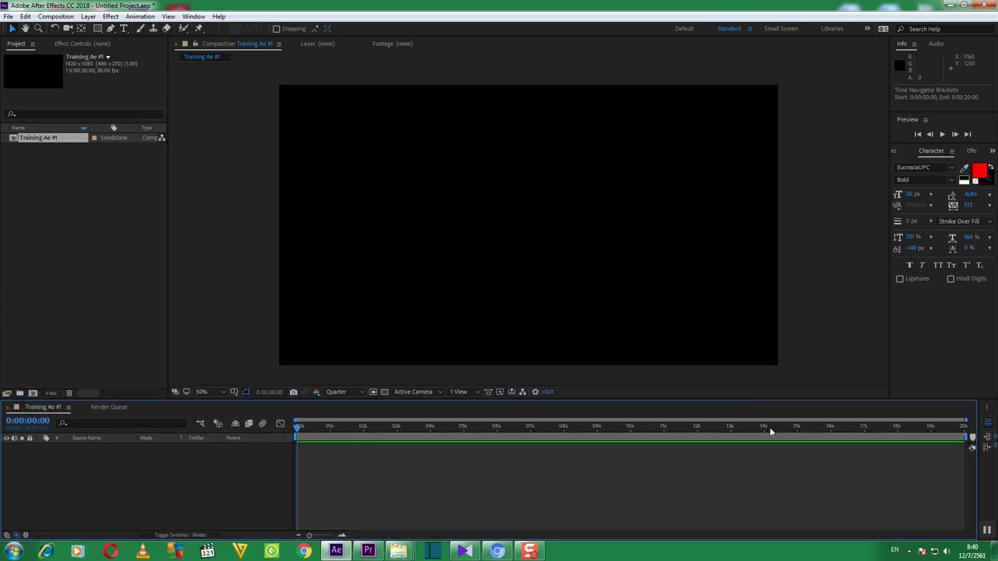